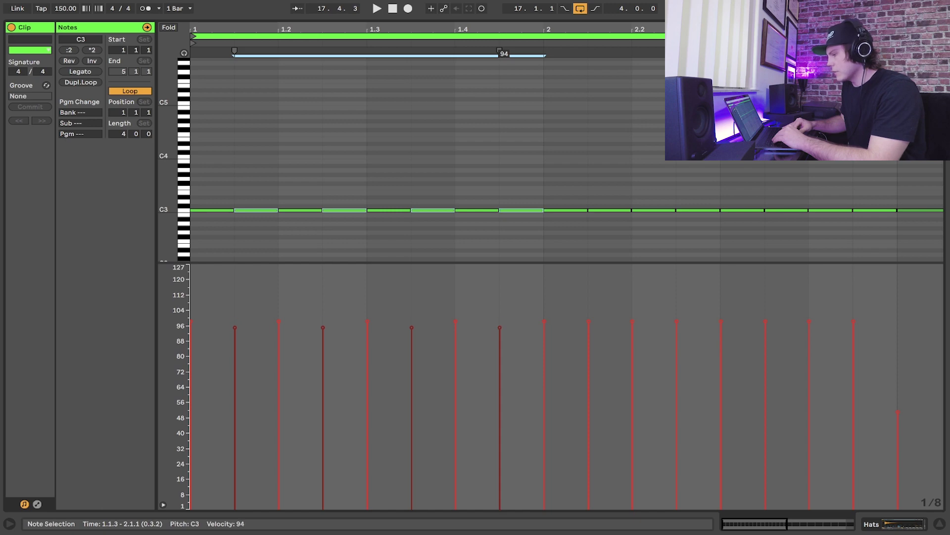
Duplicate the softer off-beat hi-hat notes across the rest of the clip and play the pattern back
key(ctrl+d)
key(space)
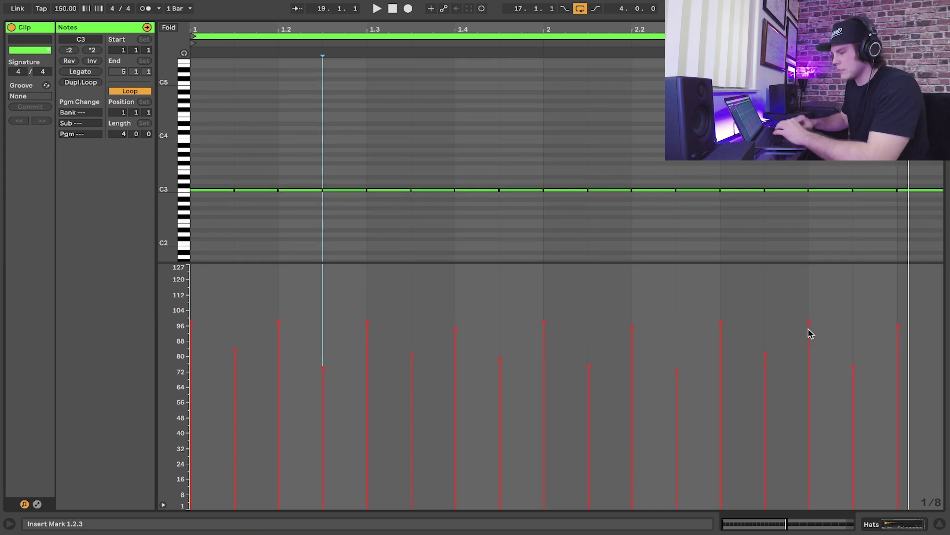
click(295, 248)
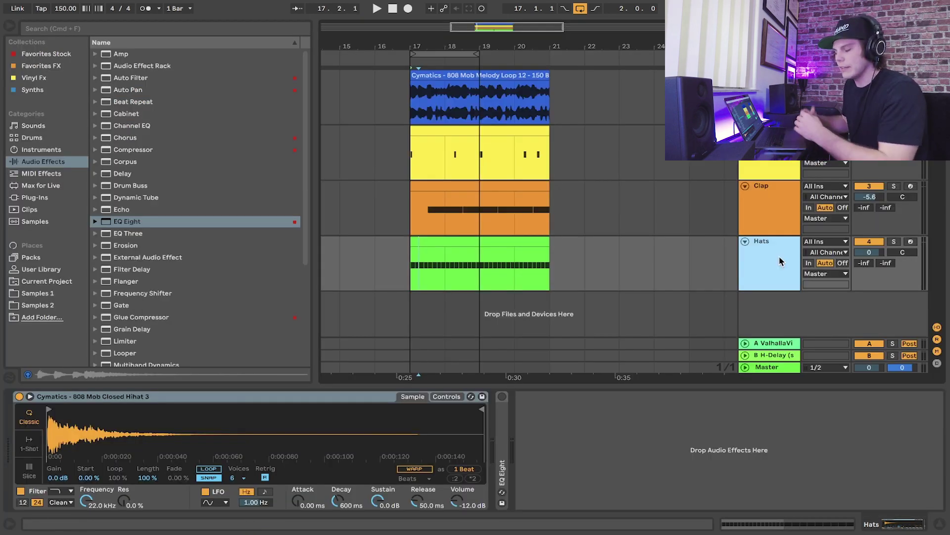
Add the Velocity MIDI effect in front of the sampler on the Hats track
click(49, 173)
click(130, 141)
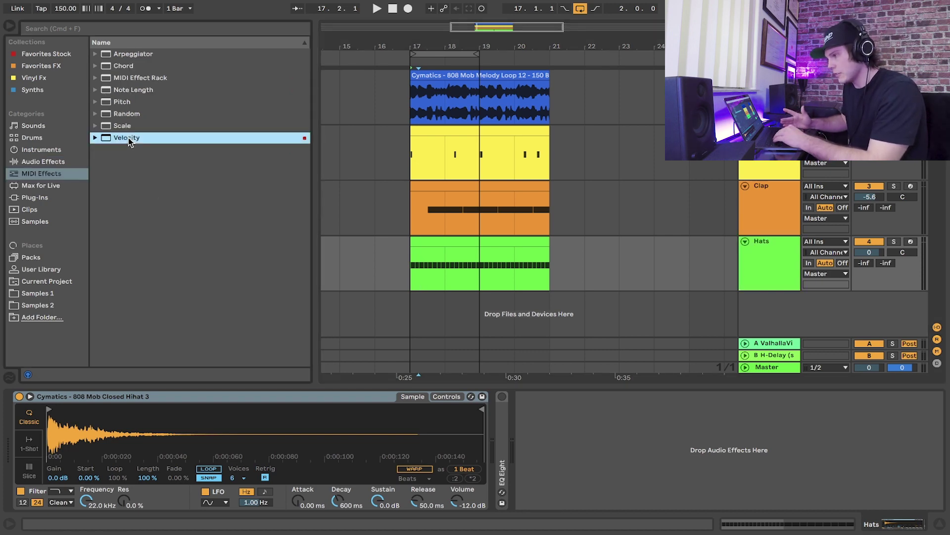
drag(129, 137, 20, 428)
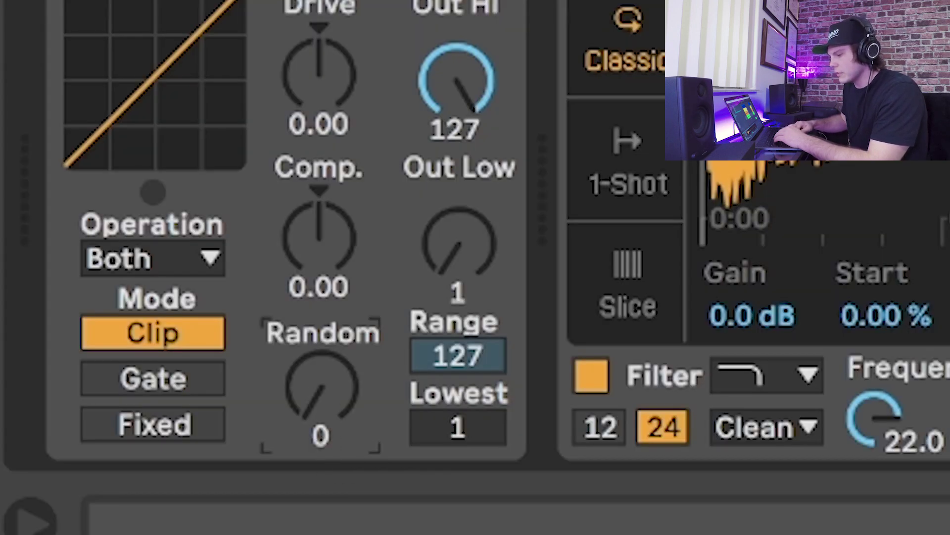
Try Random amounts of 9 and 56 on the Velocity effect during playback, and bring it back down close to zero
drag(322, 391, 321, 383)
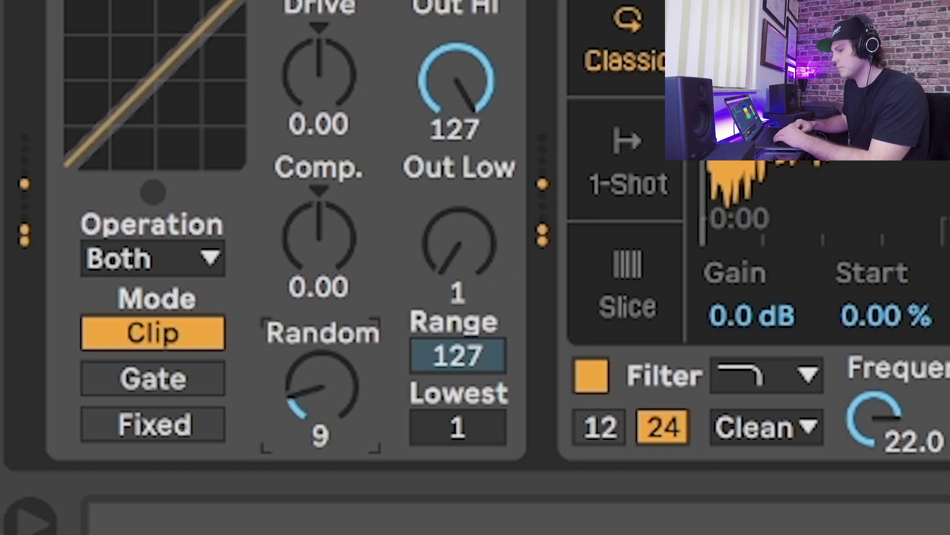
drag(322, 386, 322, 340)
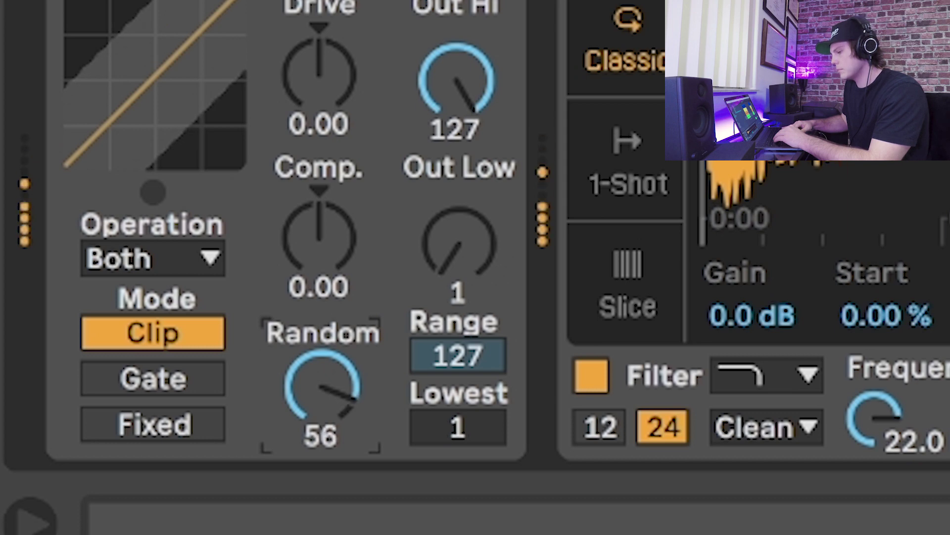
drag(322, 387, 321, 413)
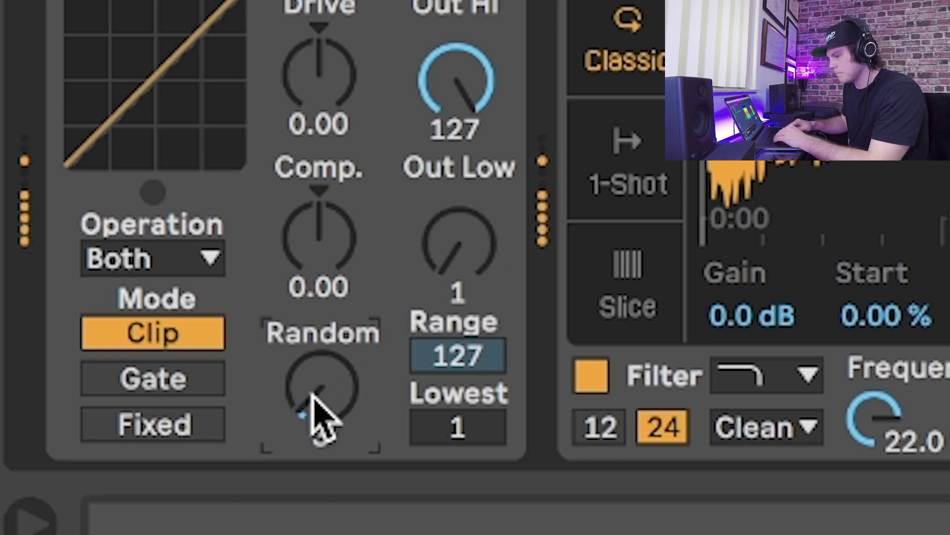
drag(317, 416, 317, 417)
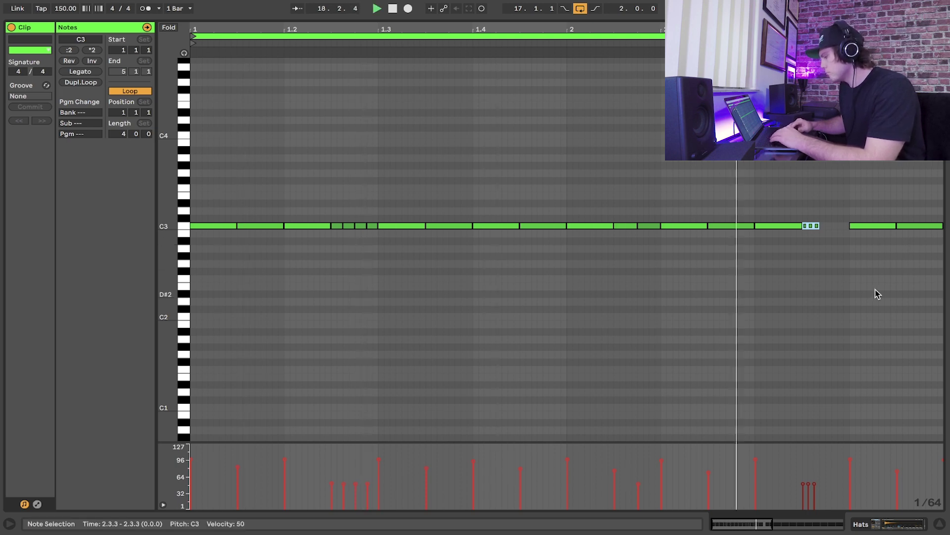
Move the two short hi-hat notes at 2.1.3 later so that they start on beat 2.2
drag(628, 214, 670, 259)
click(632, 232)
key(Right)
key(Right)
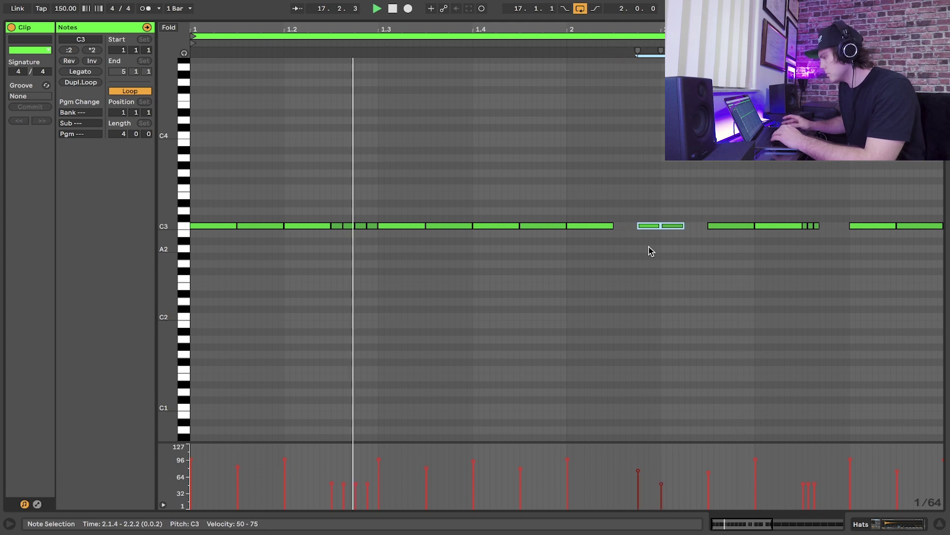
Duplicate the hi-hat note at 2.1.1 into the gap at 2.1.3 and lower the copy's velocity to about 75
click(589, 226)
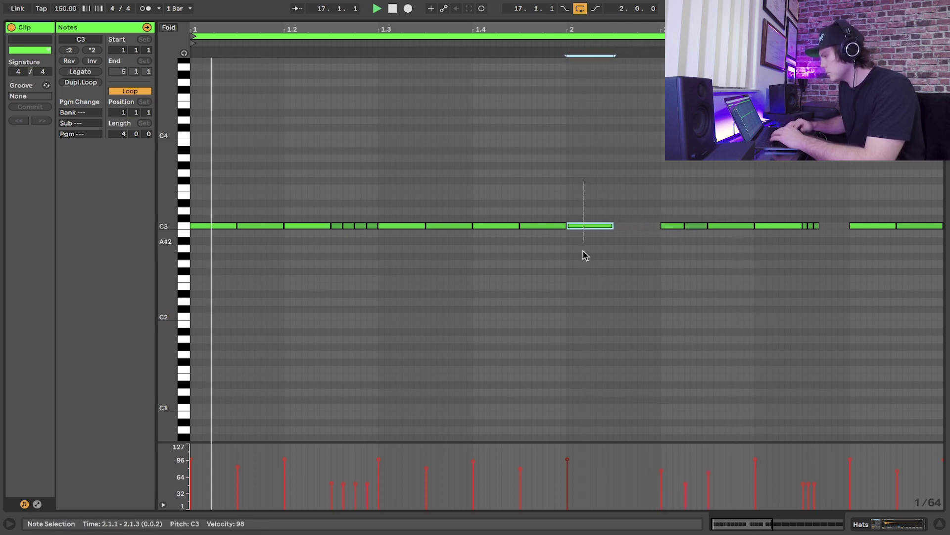
key(ctrl+d)
drag(614, 460, 614, 470)
Replace the hi-hat note at 2.4.3 with a roll of three very short notes at velocity about 50, matching the roll at 2.3.3
click(838, 295)
click(798, 225)
click(939, 226)
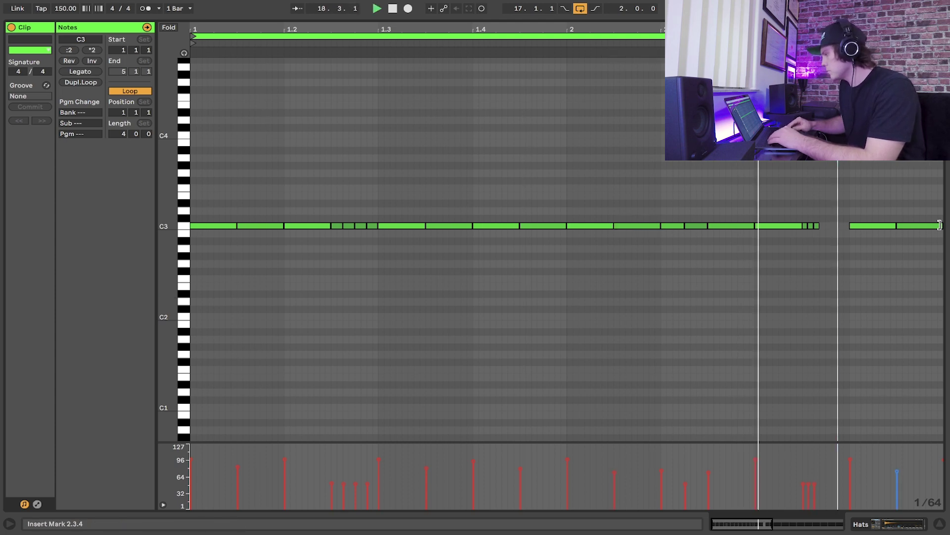
key(space)
drag(943, 225, 900, 226)
click(911, 226)
click(906, 225)
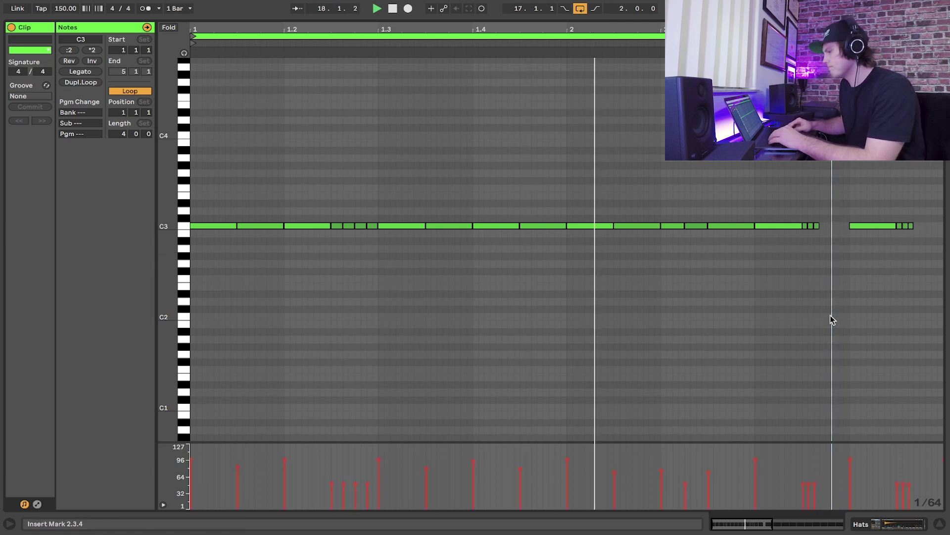
Turn on the triplet grid, split the note at 1.4.1 into three 1/16 triplet notes and play the pattern back
right_click(520, 291)
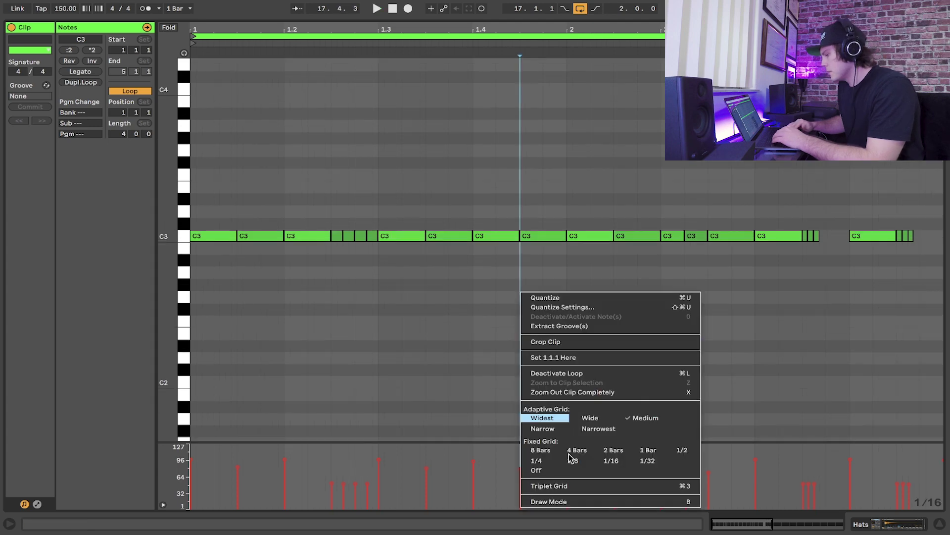
click(550, 485)
click(516, 236)
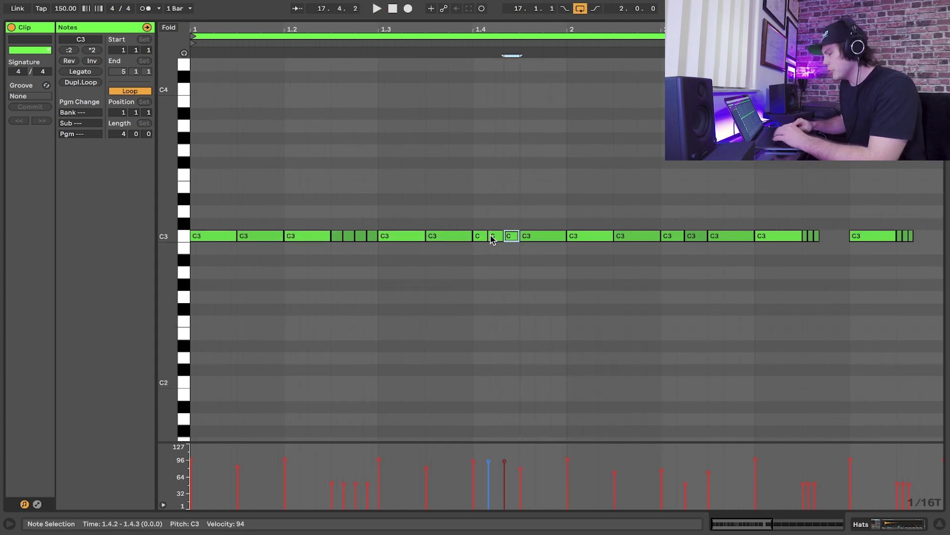
click(492, 277)
key(space)
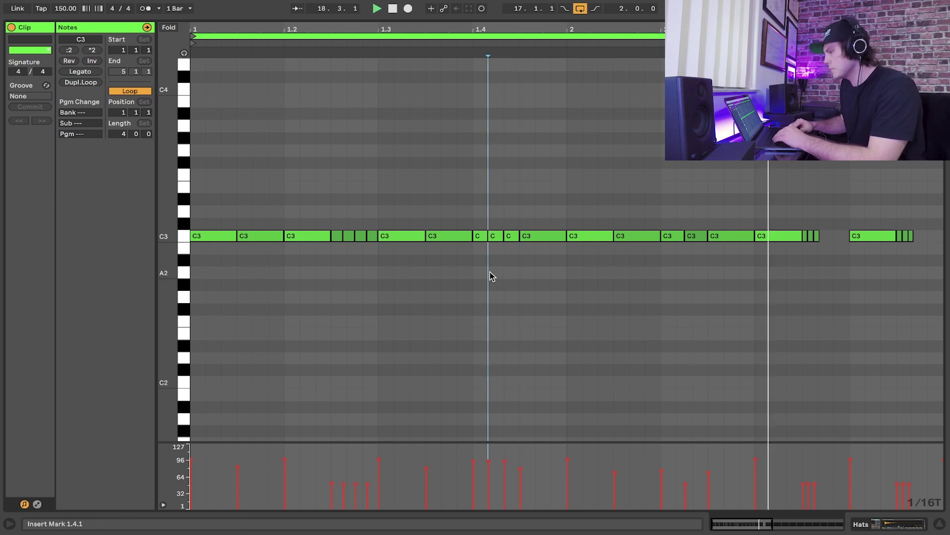
Rework the triplet into three 1/8 triplet notes filling the whole of beat 1.4
key(space)
click(516, 284)
click(483, 235)
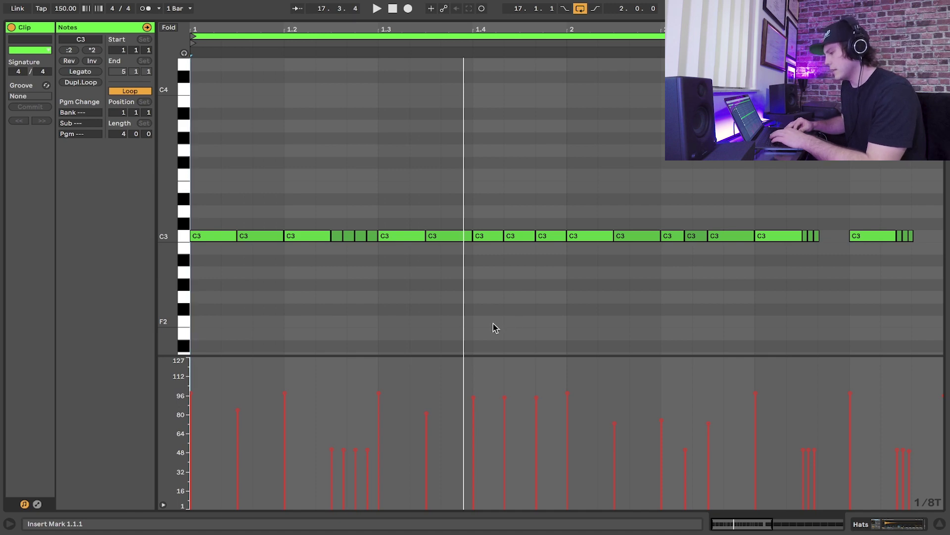
Ramp up the velocities of the four-note roll at 1.2.3, setting the last three notes to about 62, 76 and 88, and play it back
drag(336, 219, 382, 270)
click(349, 235)
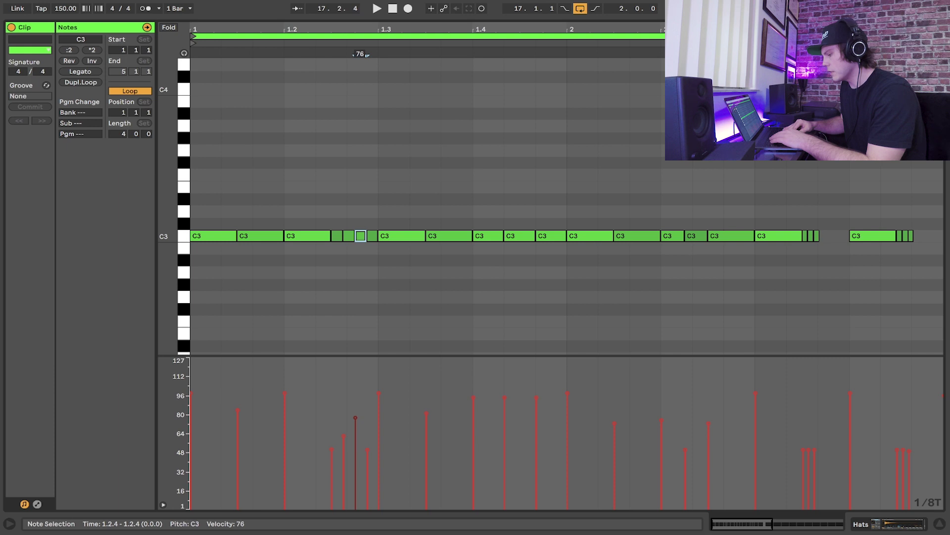
key(space)
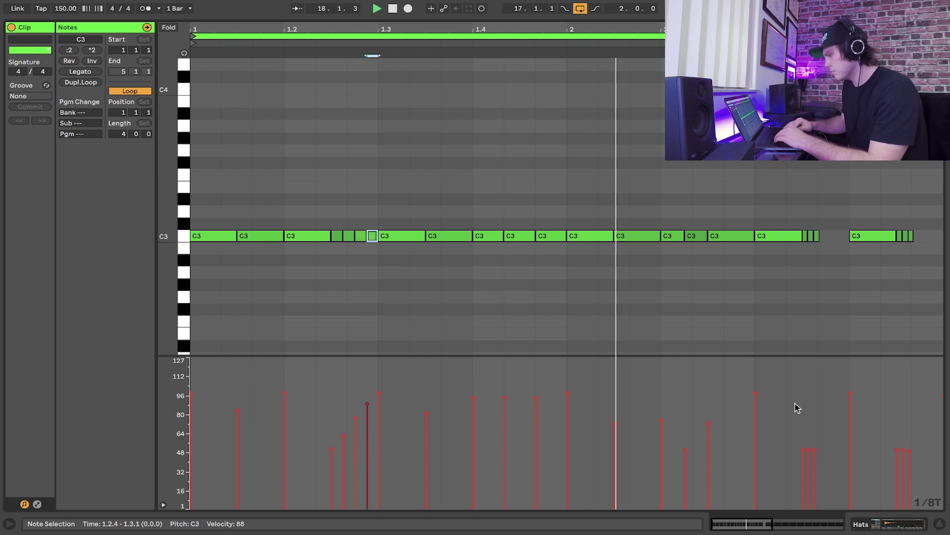
Taper velocities downward across the two closing rolls and the triplet at 1.4, setting its second and third notes to about 73 and 48
key(space)
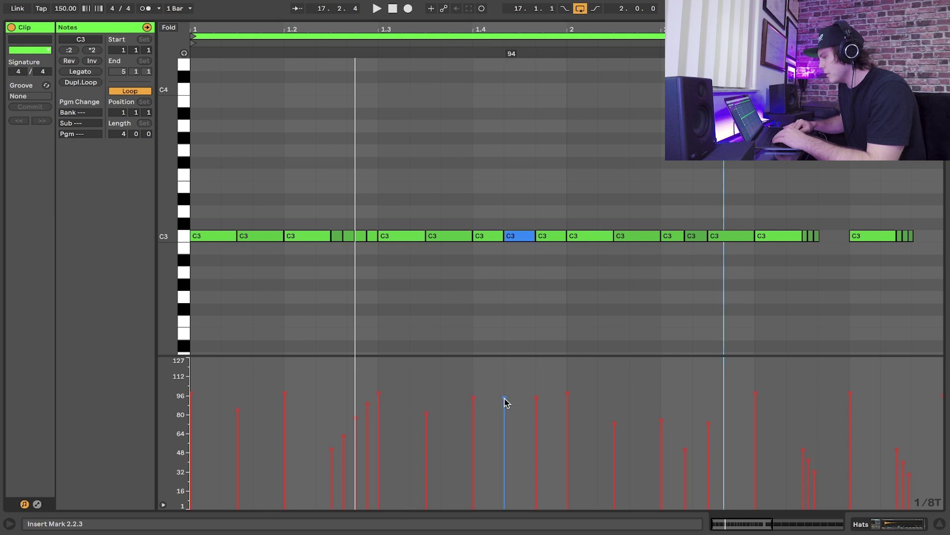
drag(506, 397, 507, 419)
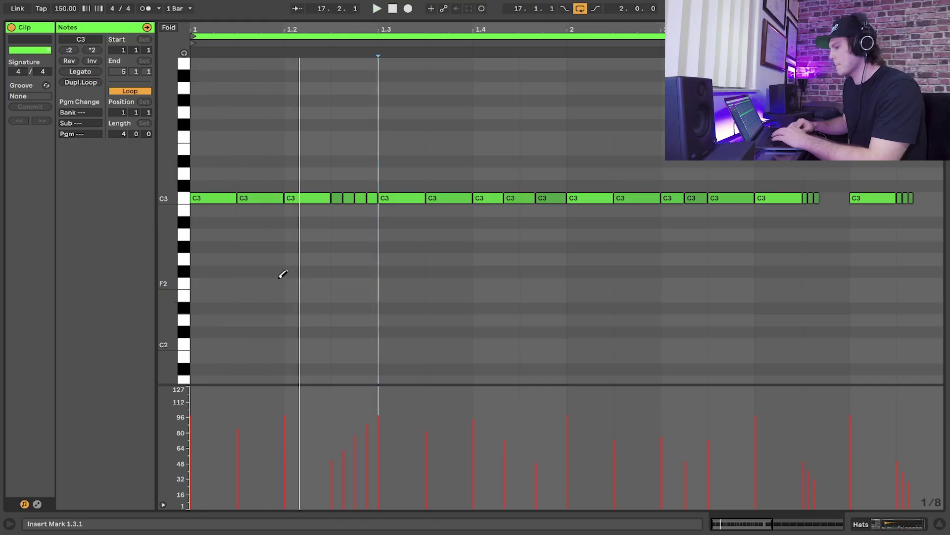
Draw low 1/8 notes below the main hi-hat line: F#2 at 1.1.3 and E2 at 1.2.3
click(276, 271)
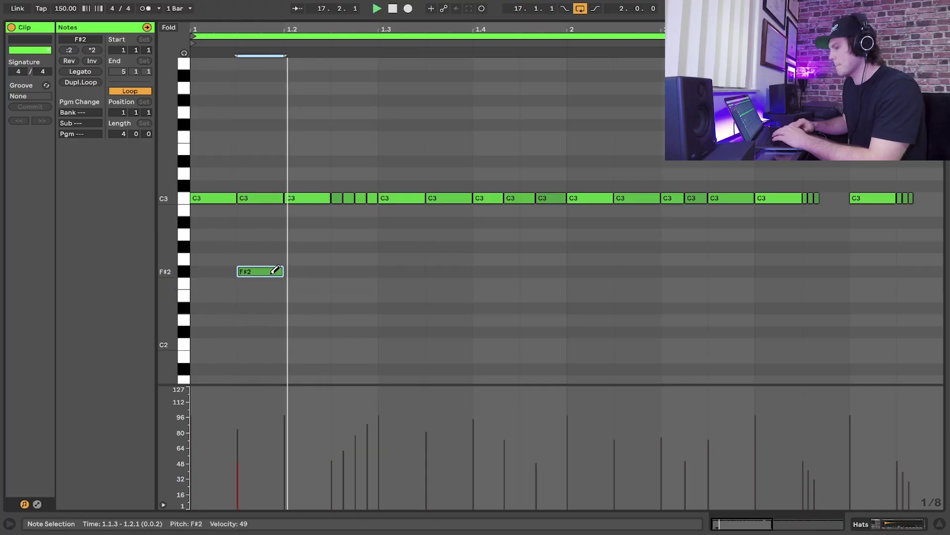
click(366, 295)
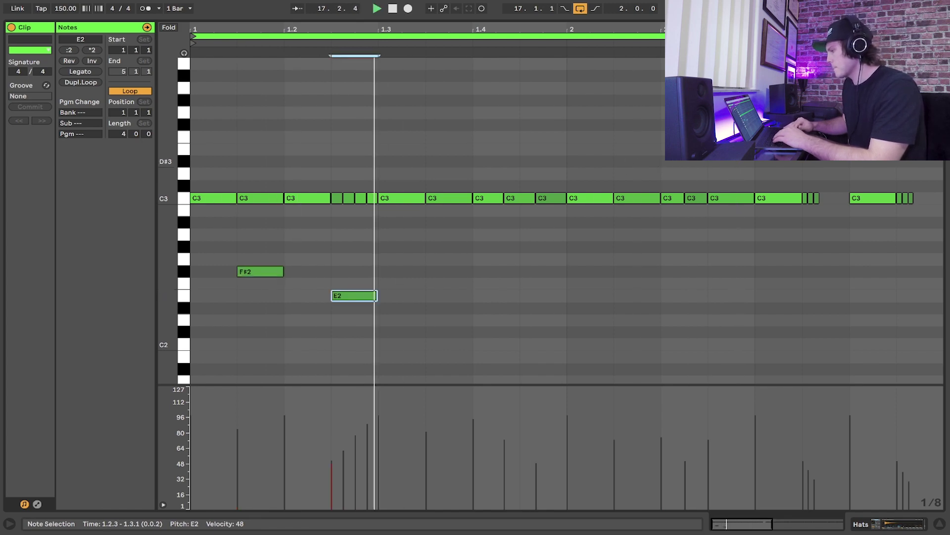
Raise the pitch of the two short notes in beat 2.2 to C#3 and D3
click(692, 197)
key(Up)
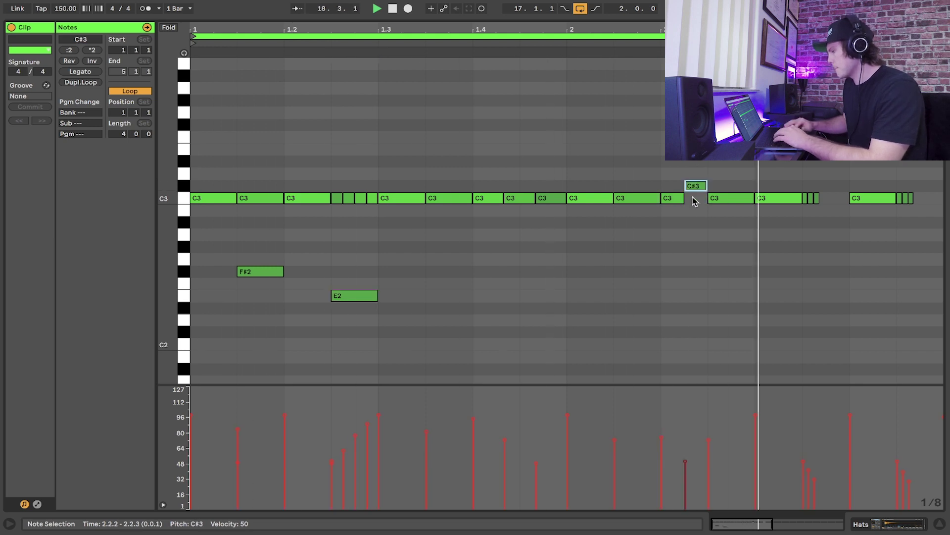
shift+click(673, 198)
key(Up)
click(747, 214)
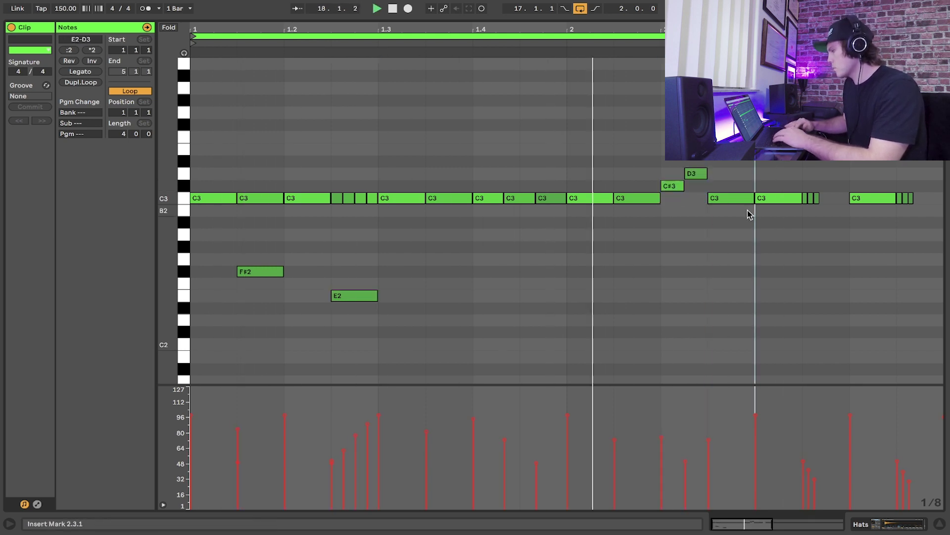
Draw a descending run of 1/8 notes E3, D#3, D3 and C#3 from 2.3.1 to the end of bar 2
click(765, 149)
click(881, 173)
click(919, 185)
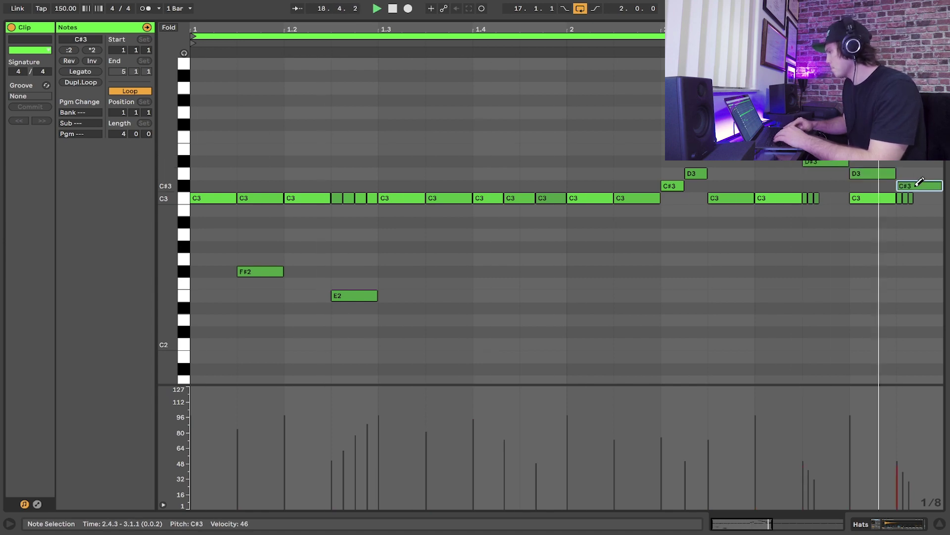
key(space)
Transpose the four-note descending run down one octave and play it back
drag(770, 149, 946, 167)
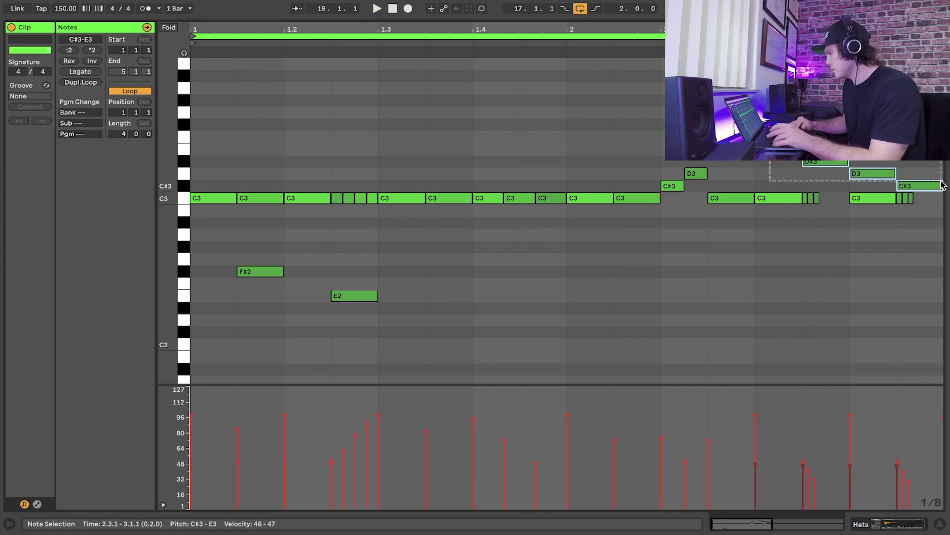
key(shift+Down)
key(space)
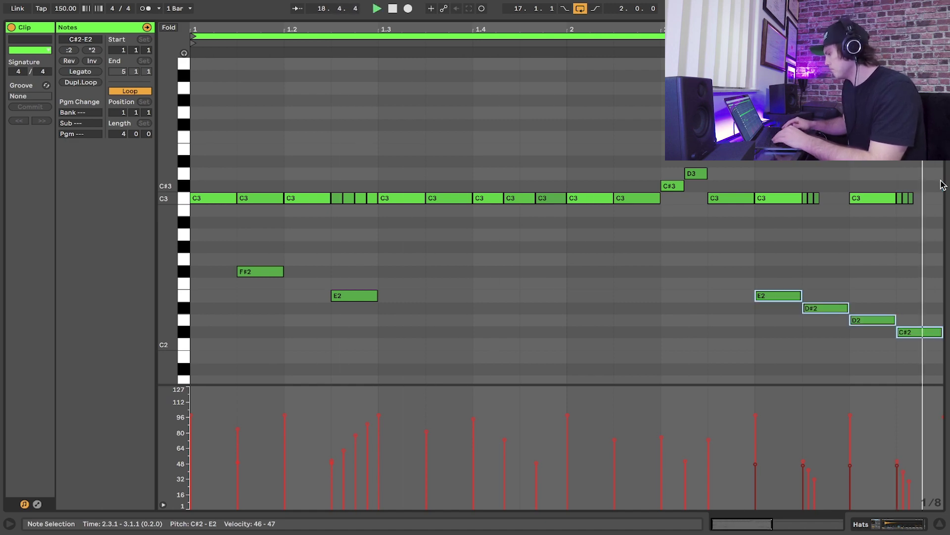
Add a 1/8 E2 note at 2.1.3 and raise the velocities of all the low notes to about 65–69
double_click(637, 296)
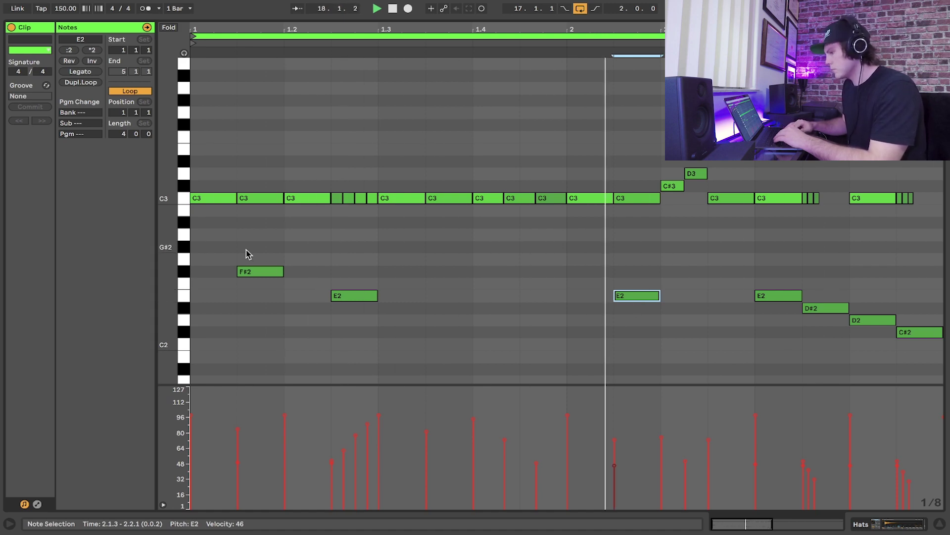
drag(240, 239, 943, 342)
key(space)
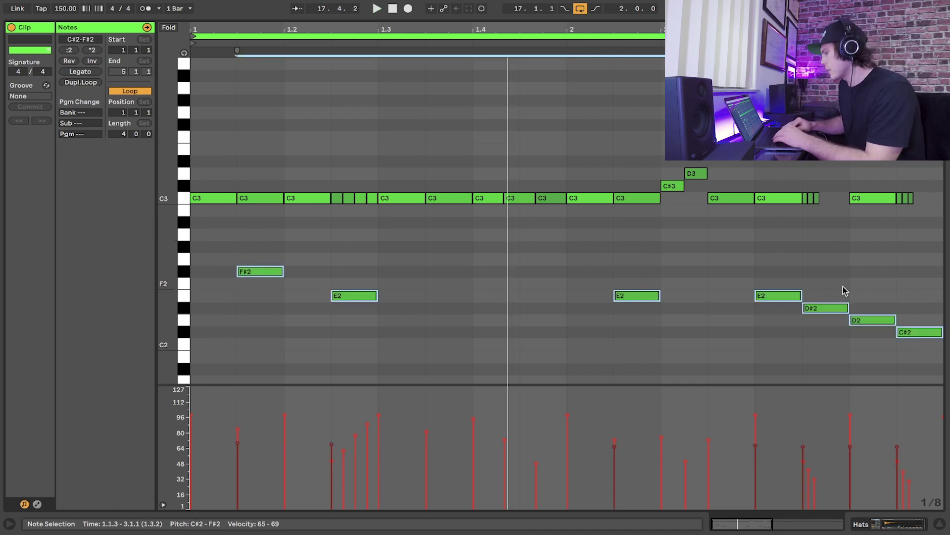
Lower the velocities of the C#3 and D3 notes in beat 2.2 to about 65 and 43
click(696, 174)
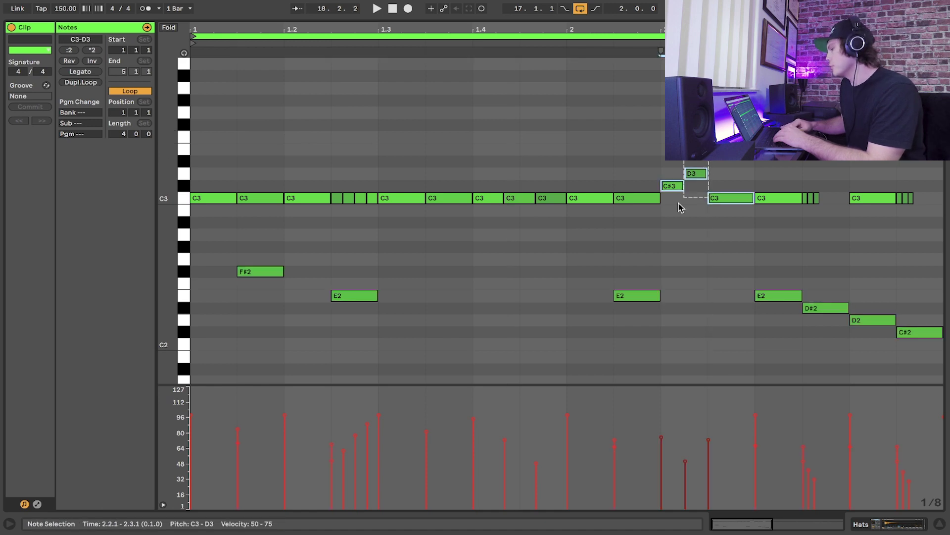
shift+click(713, 198)
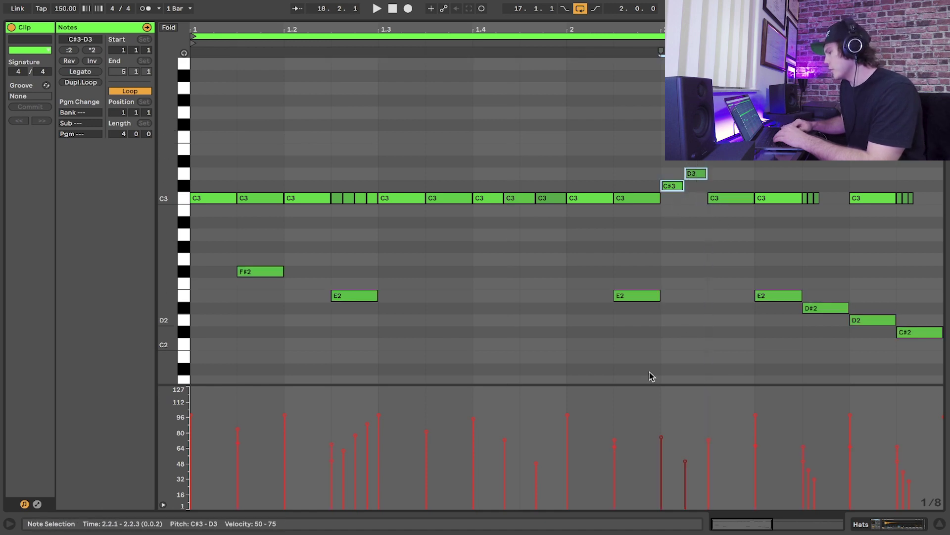
click(693, 193)
key(shift+Right)
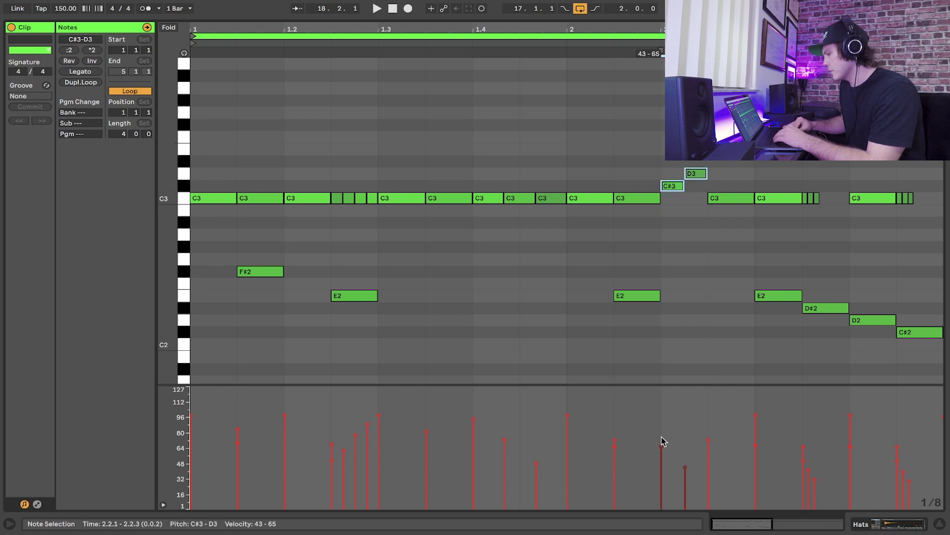
Reduce the velocities of all the low notes from F#2 down to C#2 to about 50–54 and listen to the result
drag(237, 241, 941, 426)
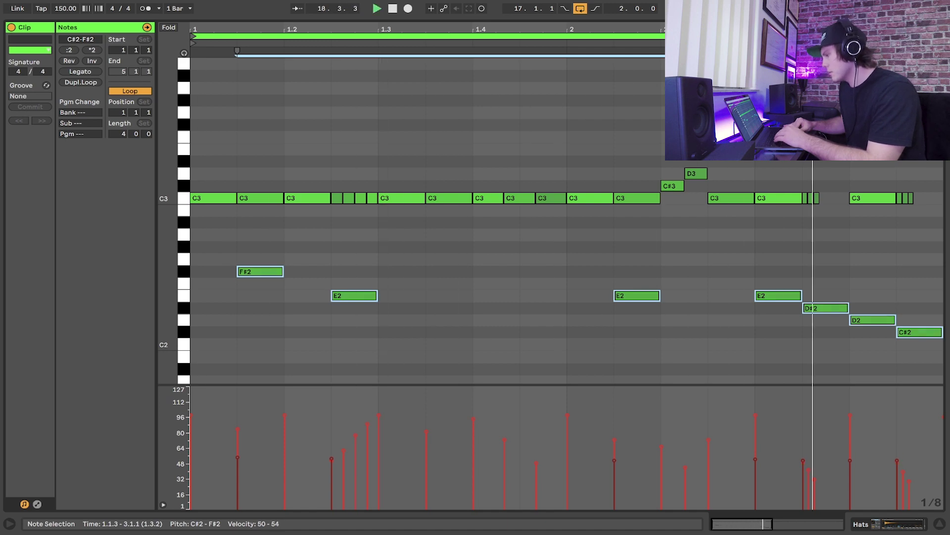
key(space)
Delete the low E2 note at 1.2.3, pitch the four-note roll there as a rising G#2, A2, A#2, B2 run, and play it
click(332, 328)
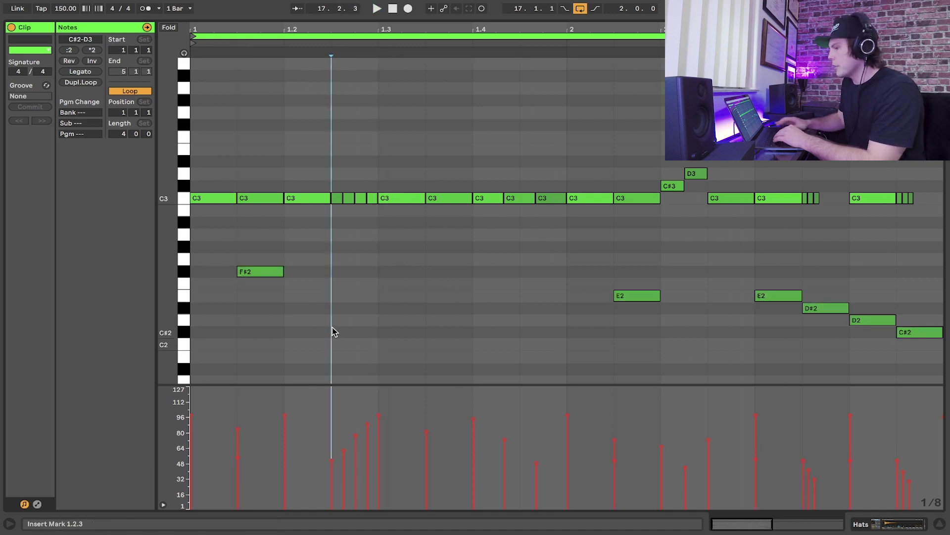
click(339, 198)
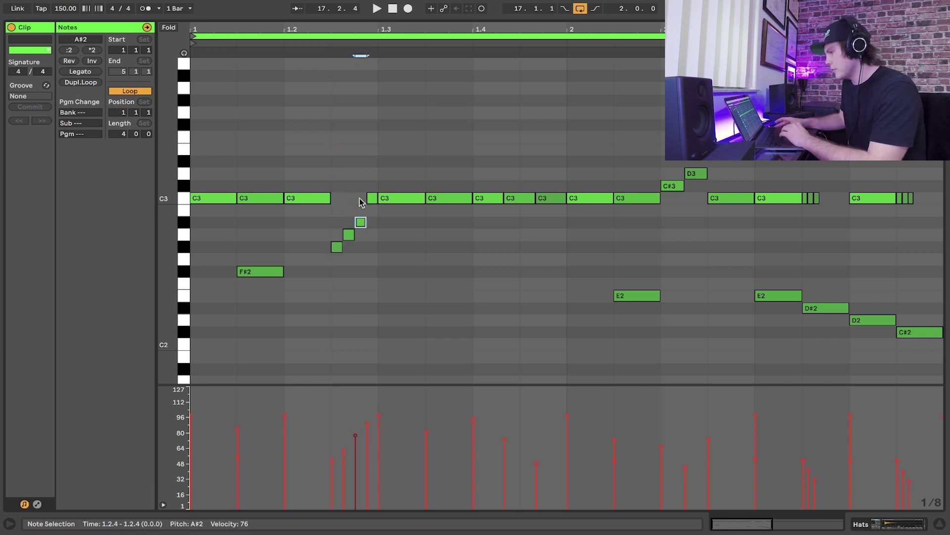
key(space)
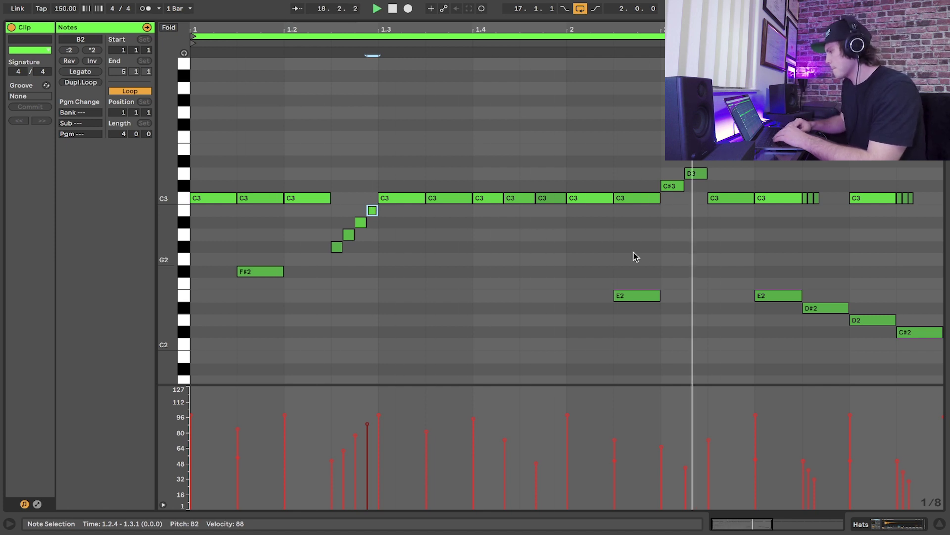
Lower the last two hits of the rolls at 2.3.3 and 2.4.3 to B2 and A#2, and listen to the loop
drag(811, 198, 817, 223)
key(space)
click(905, 198)
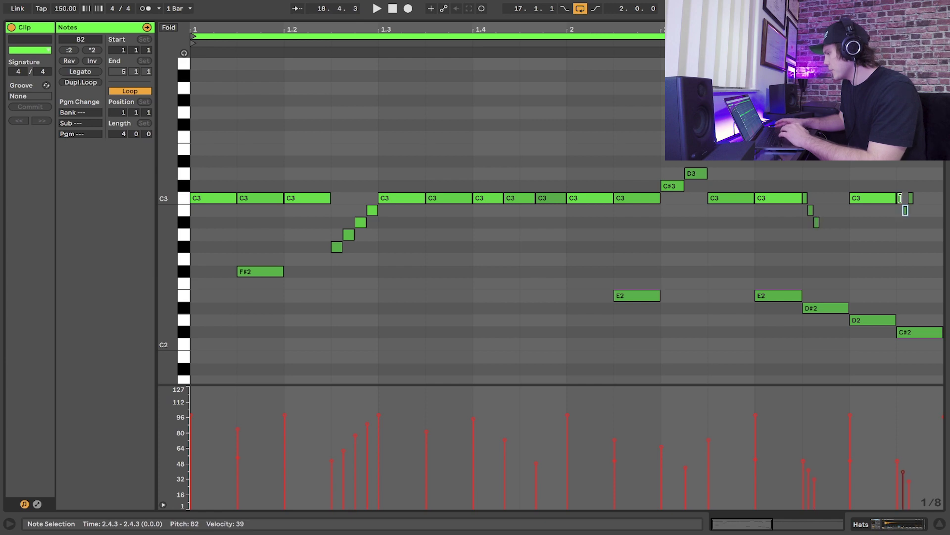
key(Down)
key(Down)
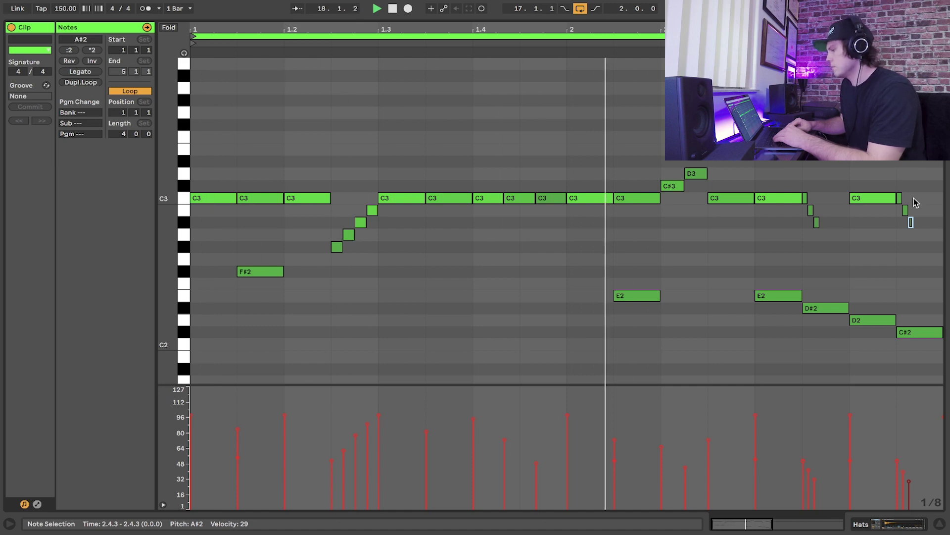
key(space)
click(507, 268)
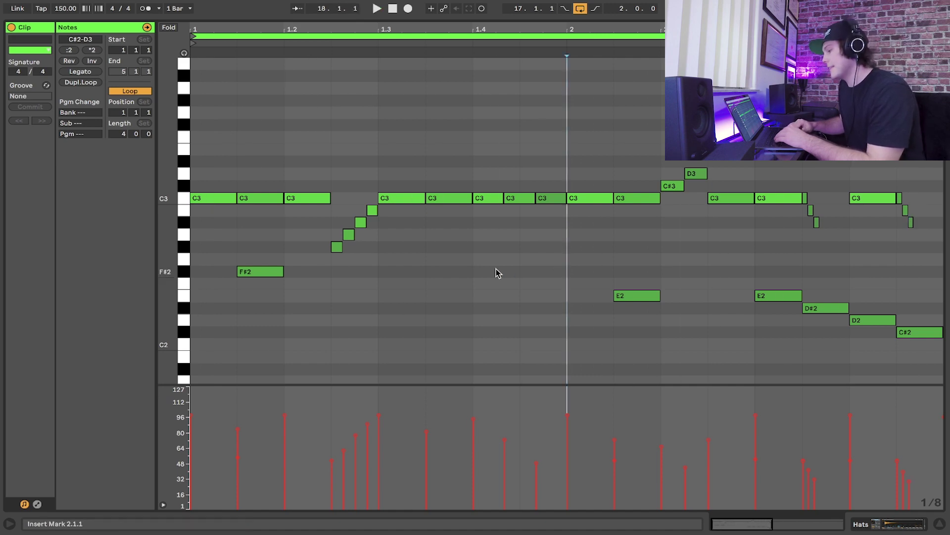
click(568, 256)
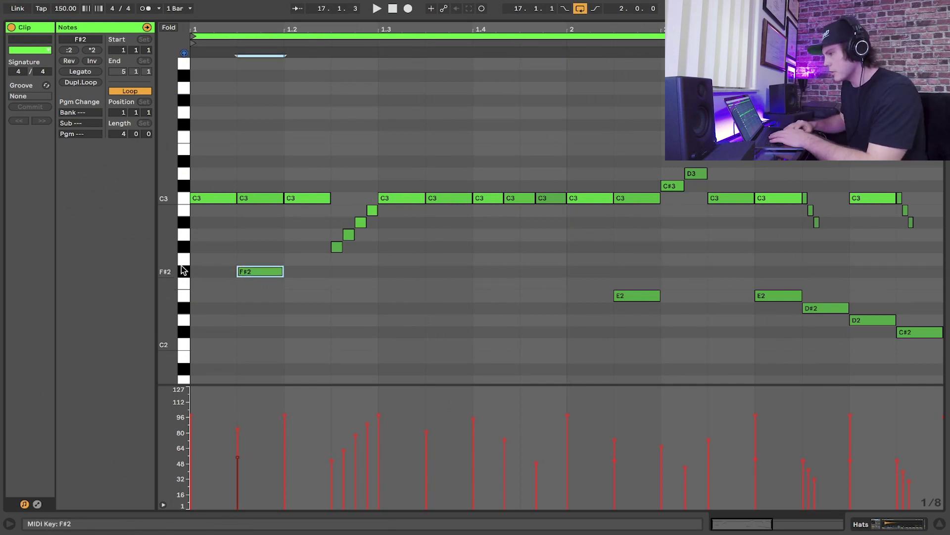
Audition the hi-hat sample at different pitches on the piano keys, and play the loop
click(185, 318)
scroll(184, 336, down, 5)
click(186, 353)
scroll(183, 345, up, 5)
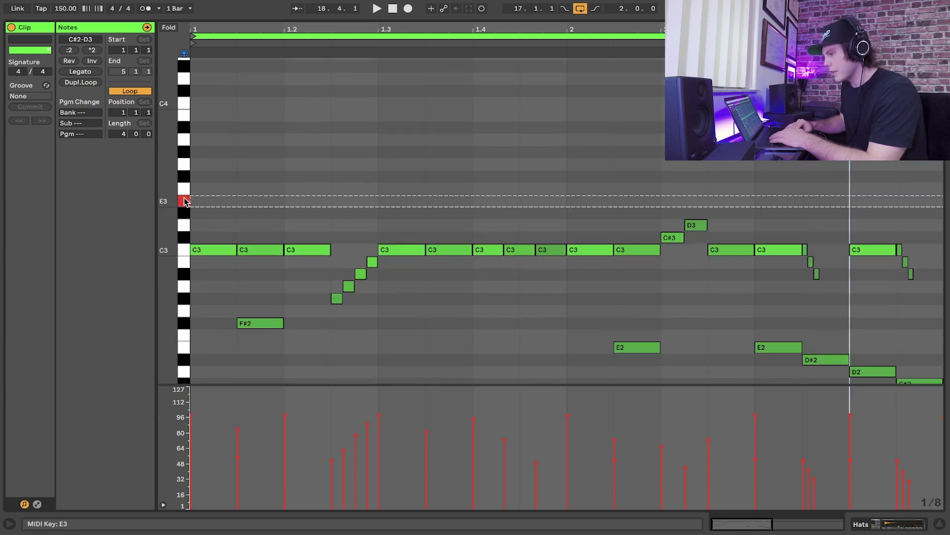
scroll(188, 114, down, 8)
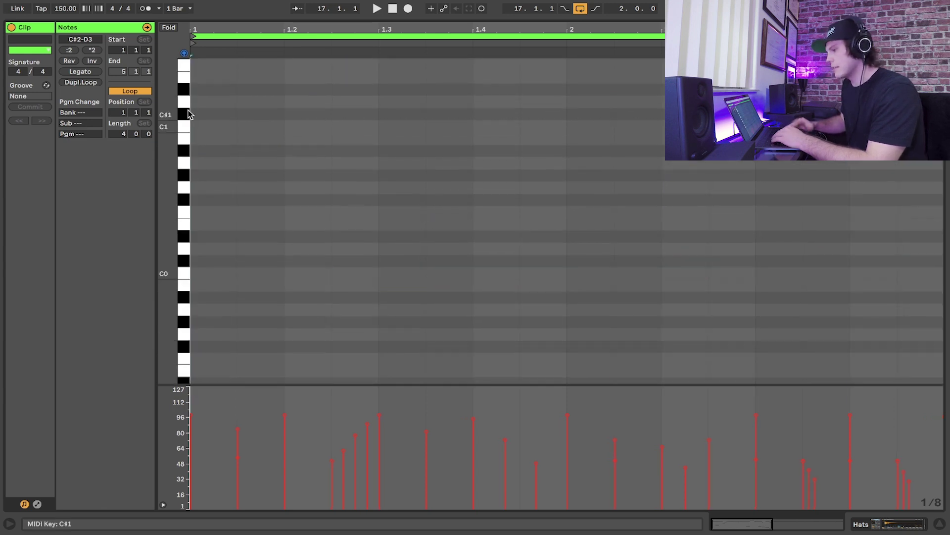
scroll(188, 114, up, 8)
key(space)
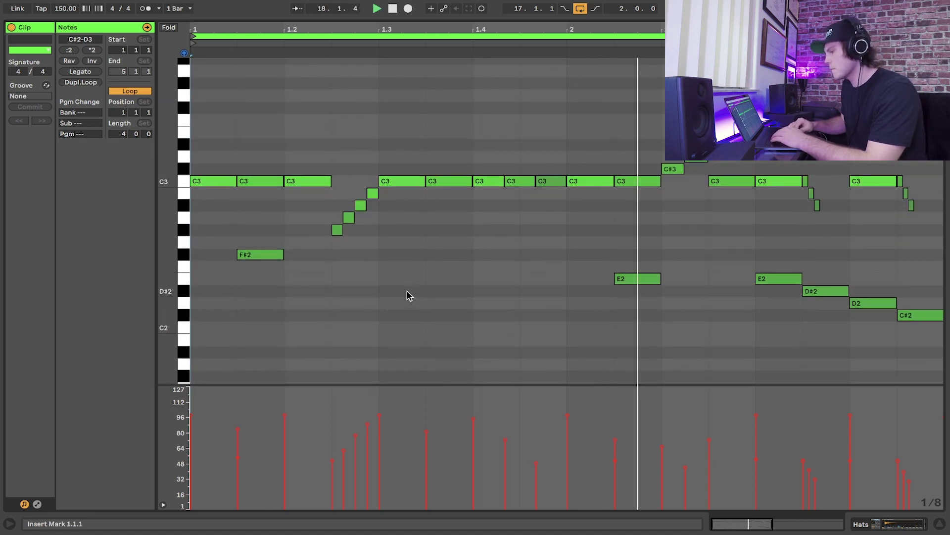
key(space)
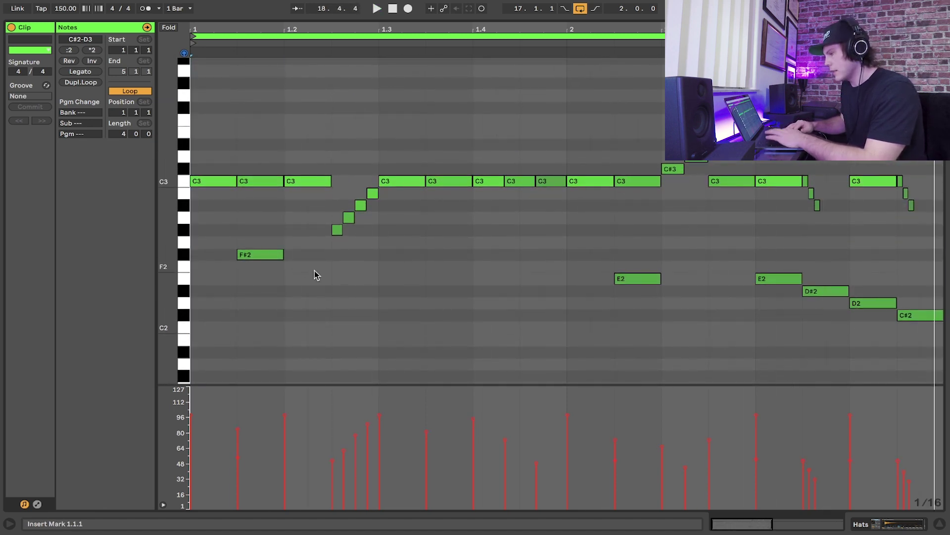
Shorten all the low notes from F#2 down to C#2 to 1/32 and listen to the loop
click(279, 256)
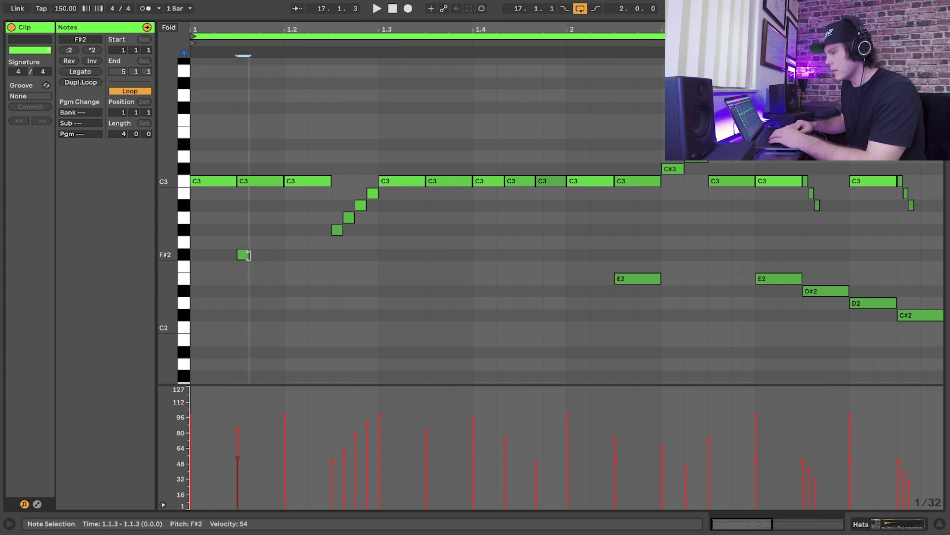
drag(657, 281, 625, 280)
key(space)
drag(764, 237, 916, 321)
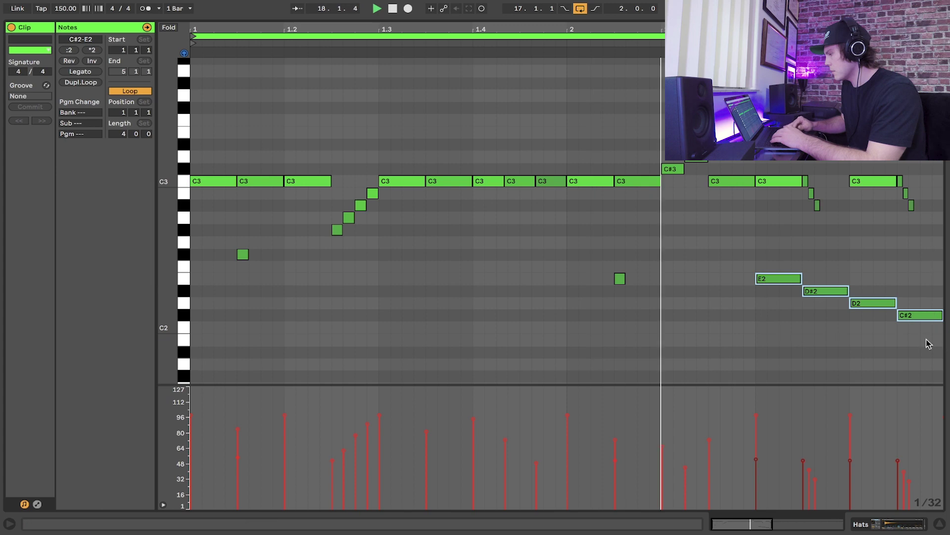
drag(799, 278, 767, 278)
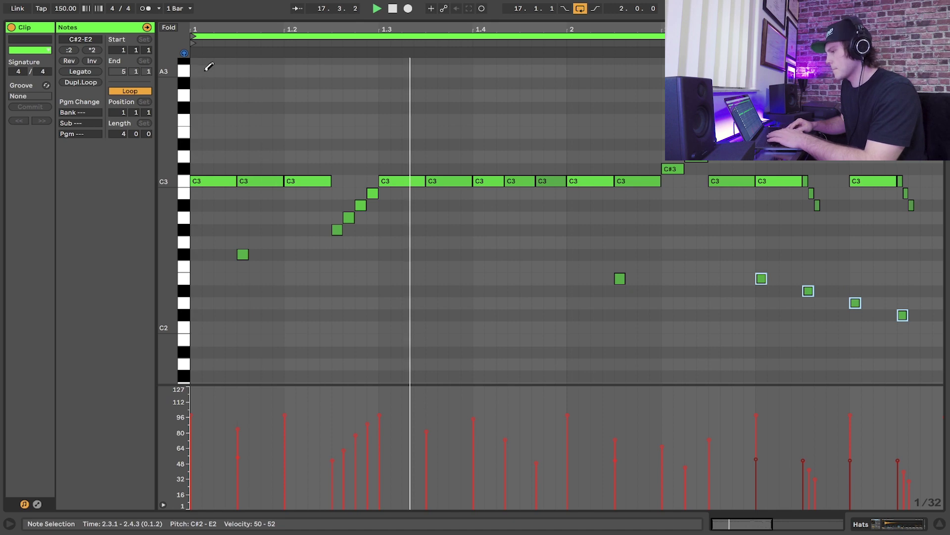
click(343, 268)
key(space)
Try shortening all the longer C3 notes to 1/64, and play the pattern
scroll(342, 267, up, 3)
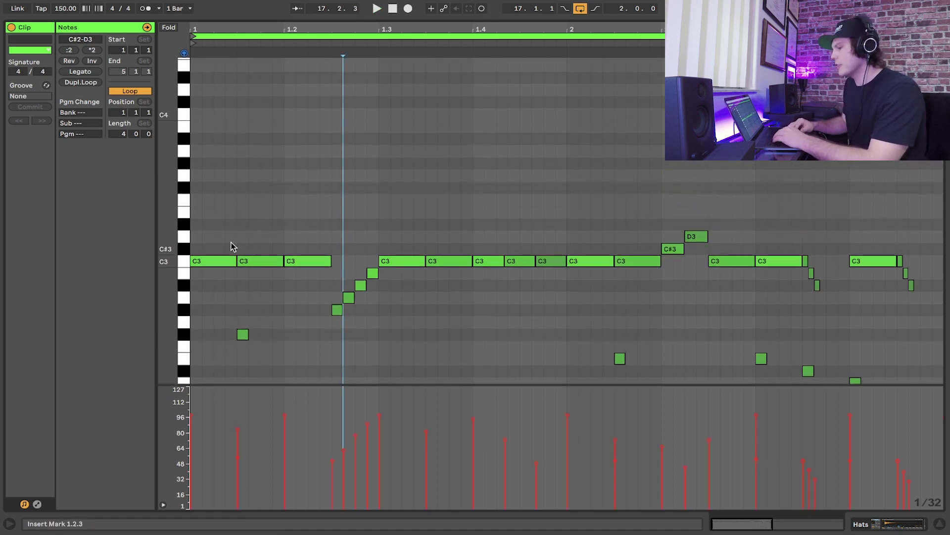
drag(218, 239, 589, 265)
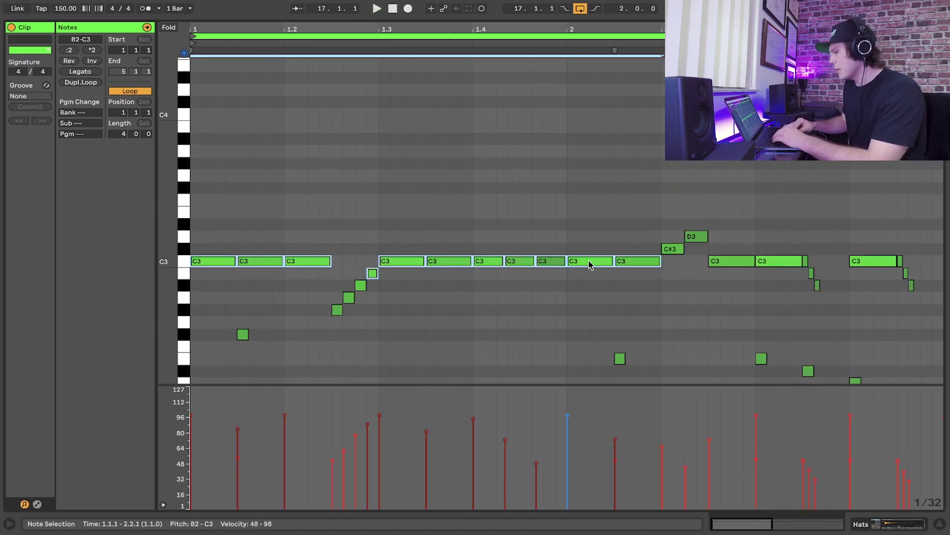
click(182, 267)
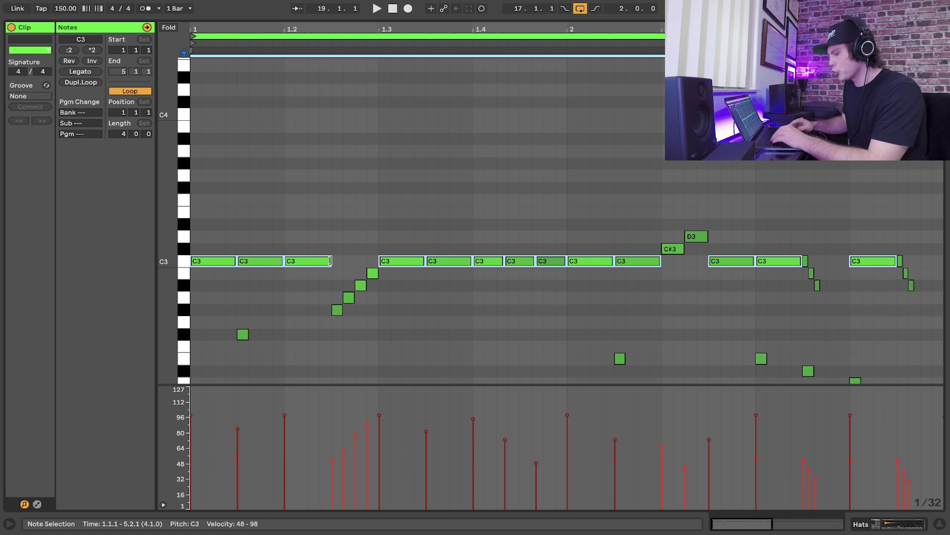
drag(330, 261, 288, 262)
key(space)
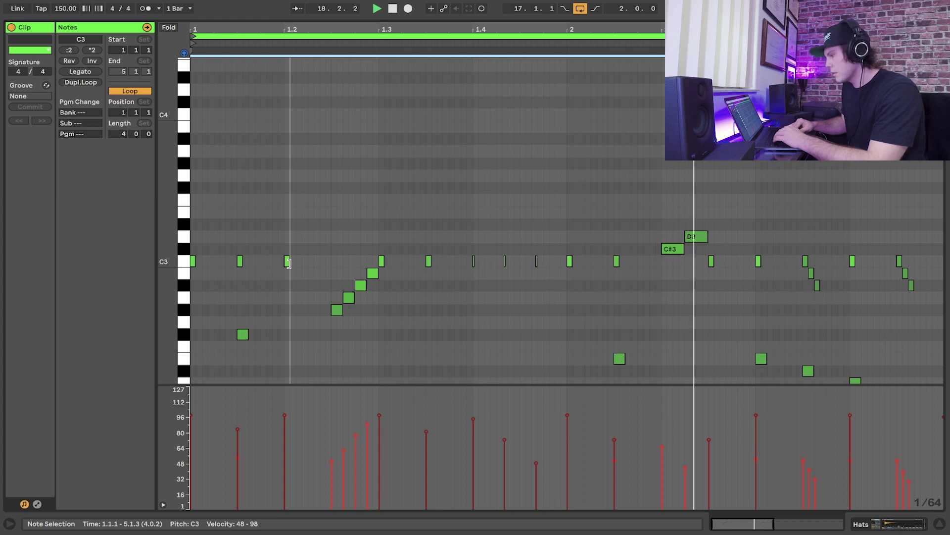
Try the C#3 and D3 notes in beat 2.2 and the low notes from F#2 down to C#2 at 1/64 length
drag(704, 213, 664, 249)
scroll(411, 327, down, 5)
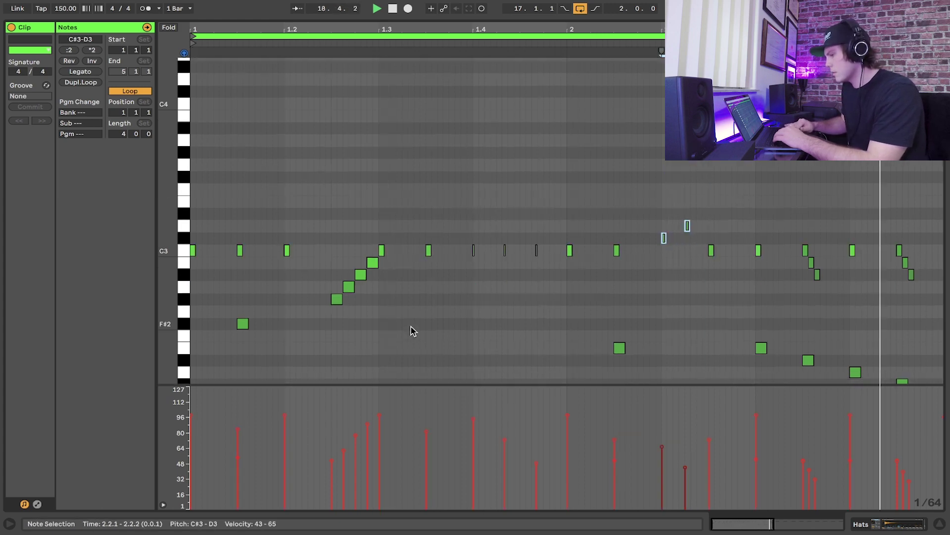
drag(181, 237, 182, 322)
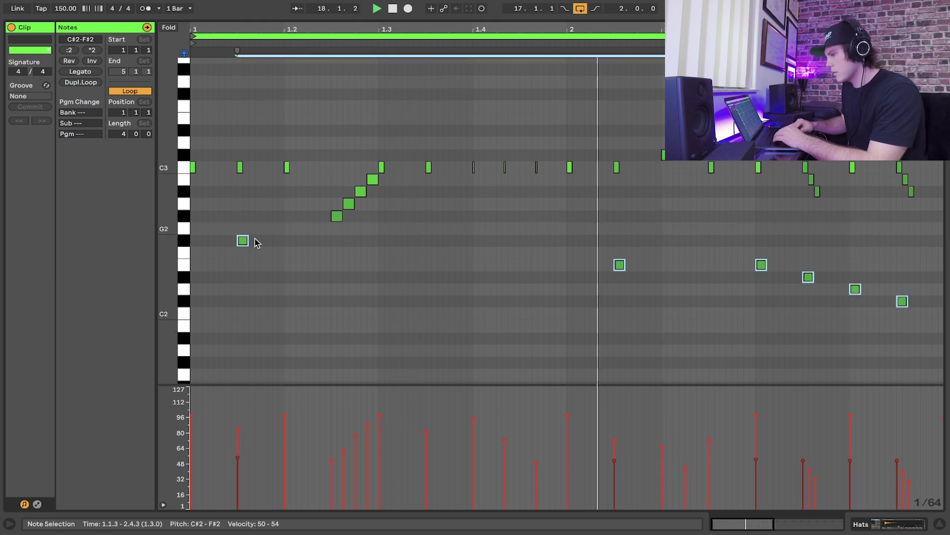
drag(248, 240, 235, 244)
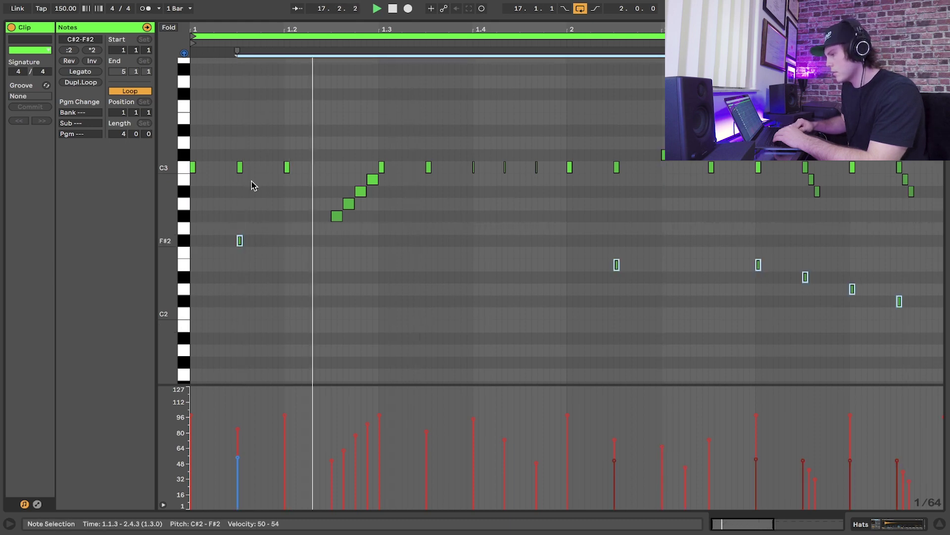
drag(232, 30, 237, 29)
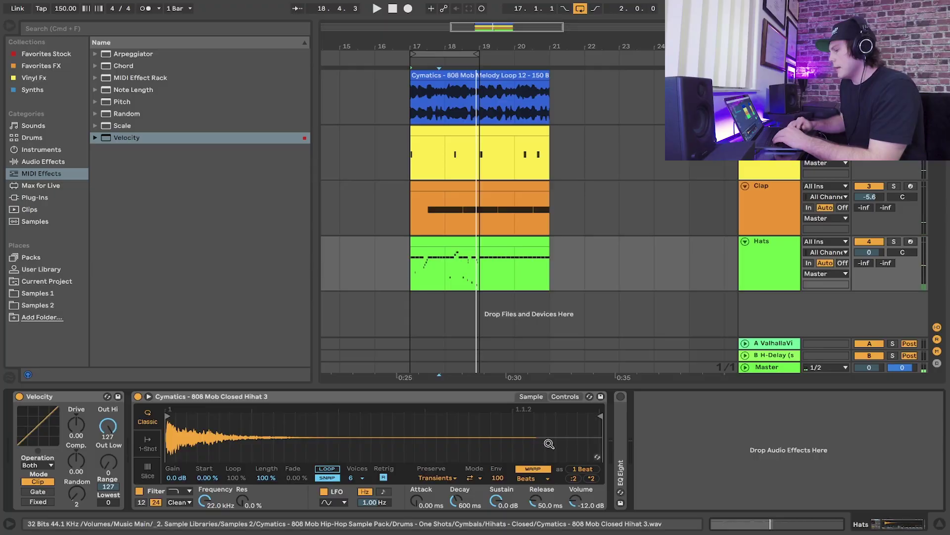
Insert a new MIDI track below the Hats track and name it Open hats
click(767, 268)
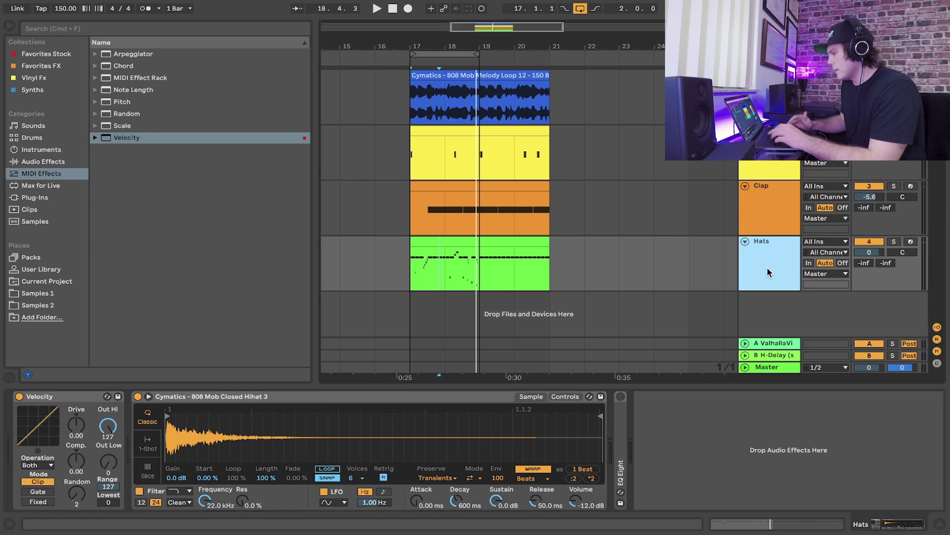
key(super+shift+t)
key(super+r)
text(Open hats)
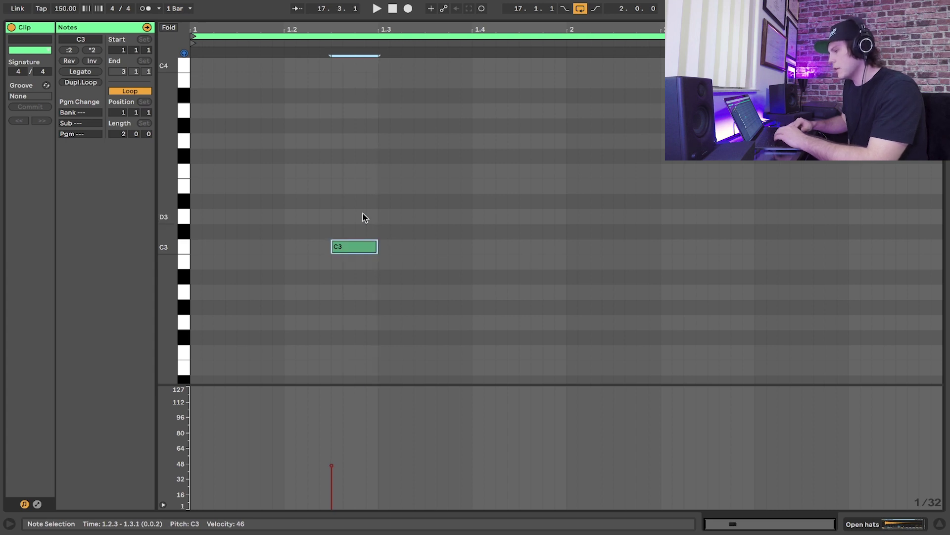
Listen to the open hat at 1.2.3, try extending the note to about 1.3.3, and return it to 1/8 length
click(382, 305)
drag(382, 307, 569, 311)
click(377, 281)
key(space)
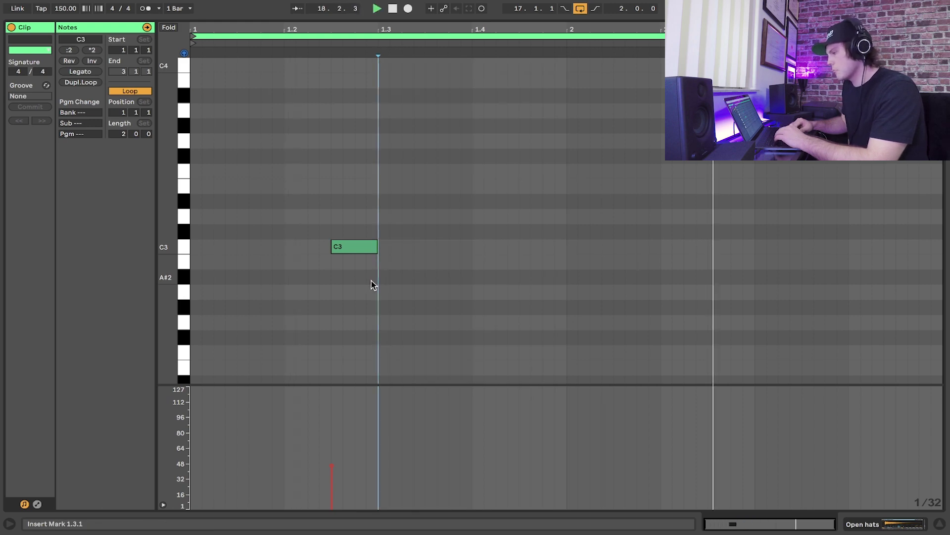
key(space)
drag(377, 246, 440, 246)
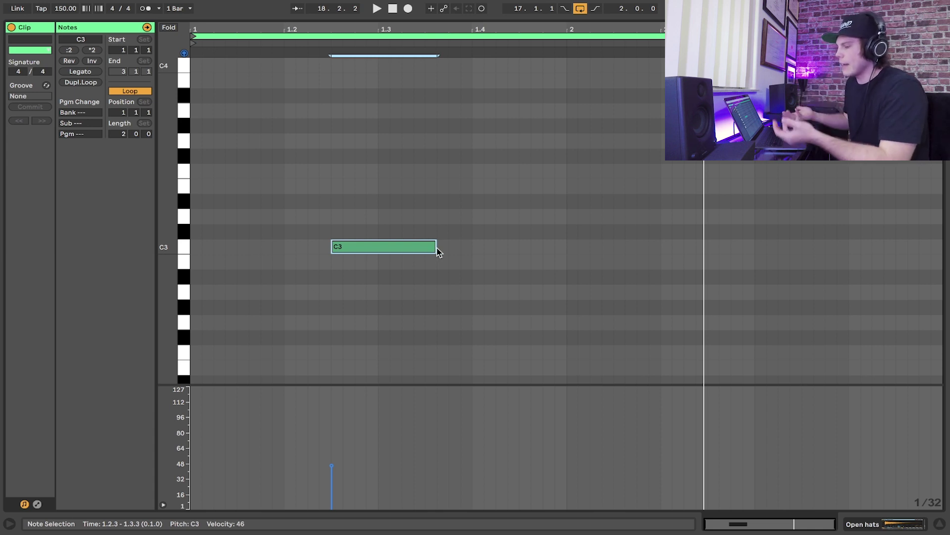
drag(436, 250, 379, 250)
Play the open hat with the loop and add a second C3 note at 2.2.1
key(space)
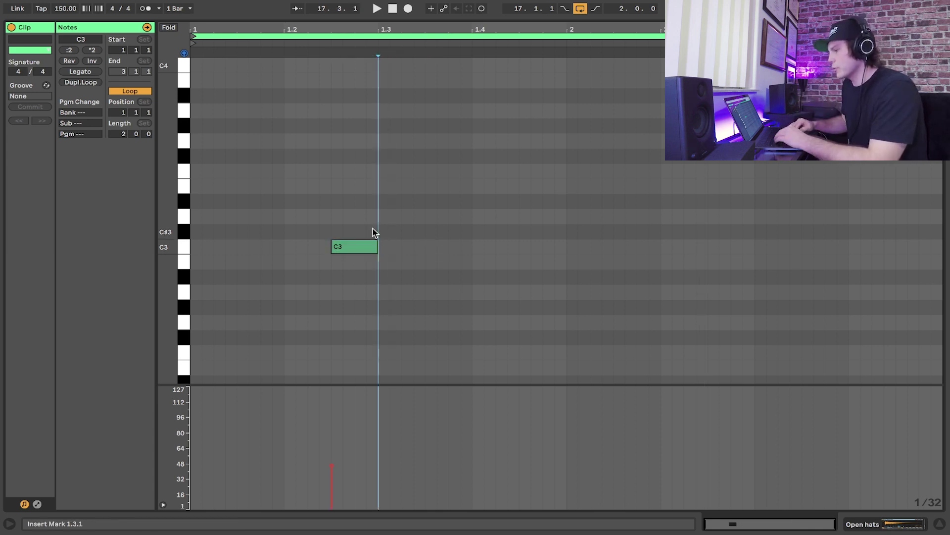
key(space)
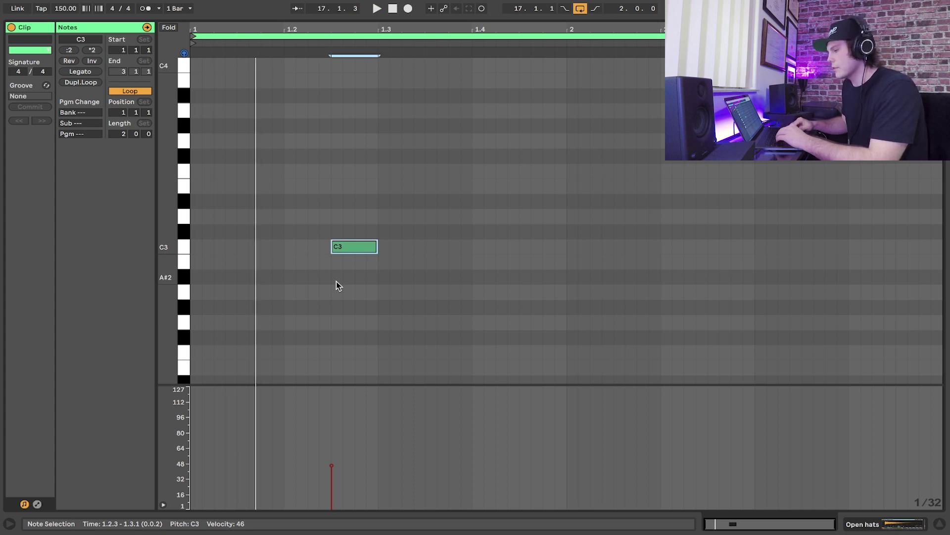
double_click(662, 246)
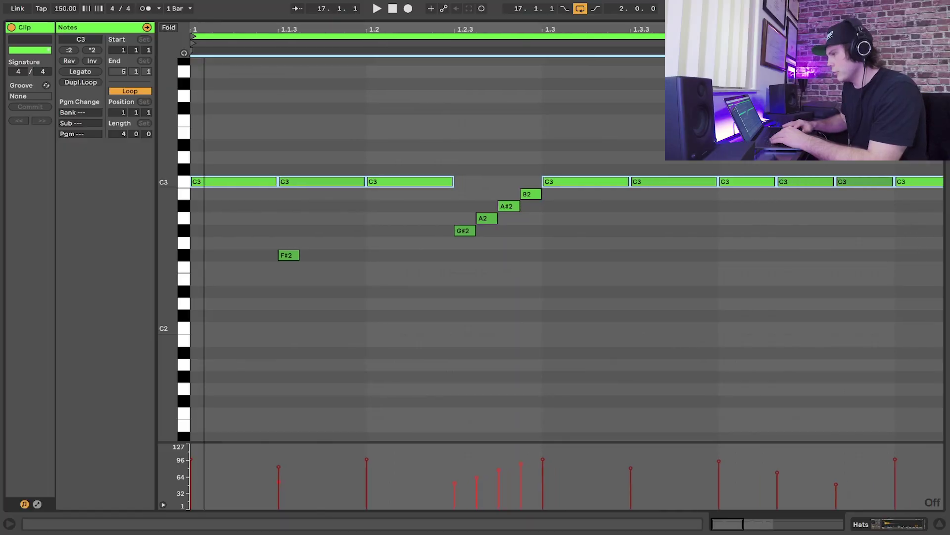
Select all notes in the Hats clip, nudge them slightly late with grid snapping off, and play the loop
key(ctrl+a)
drag(211, 35, 211, 32)
key(plus)
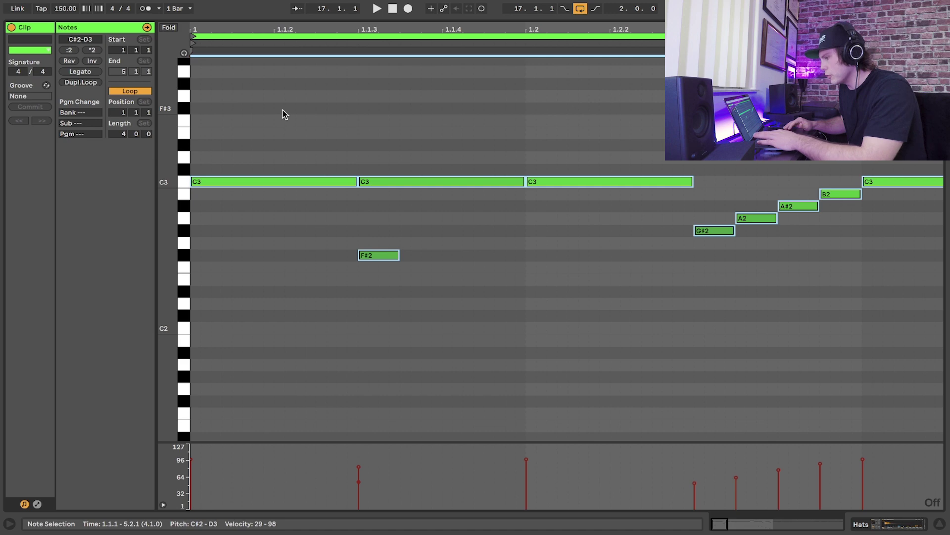
key(ctrl+4)
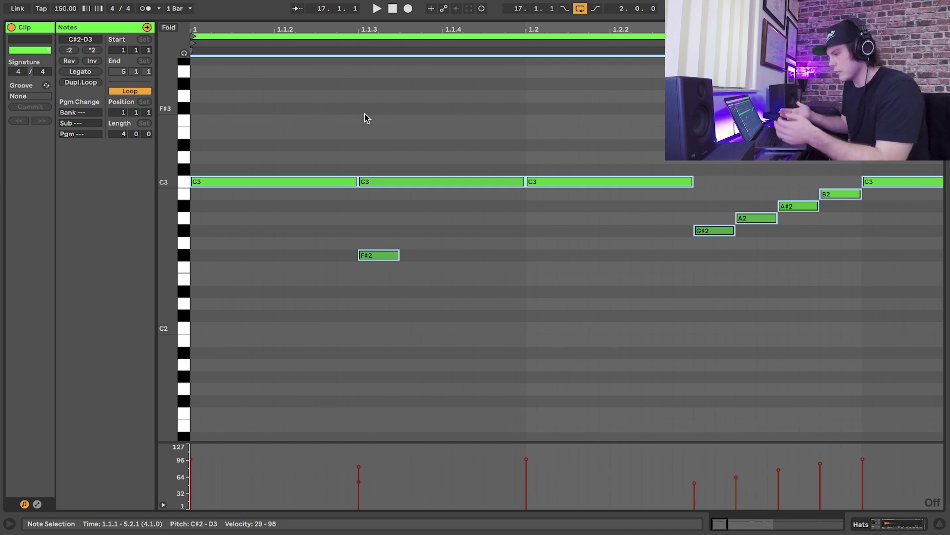
key(Right)
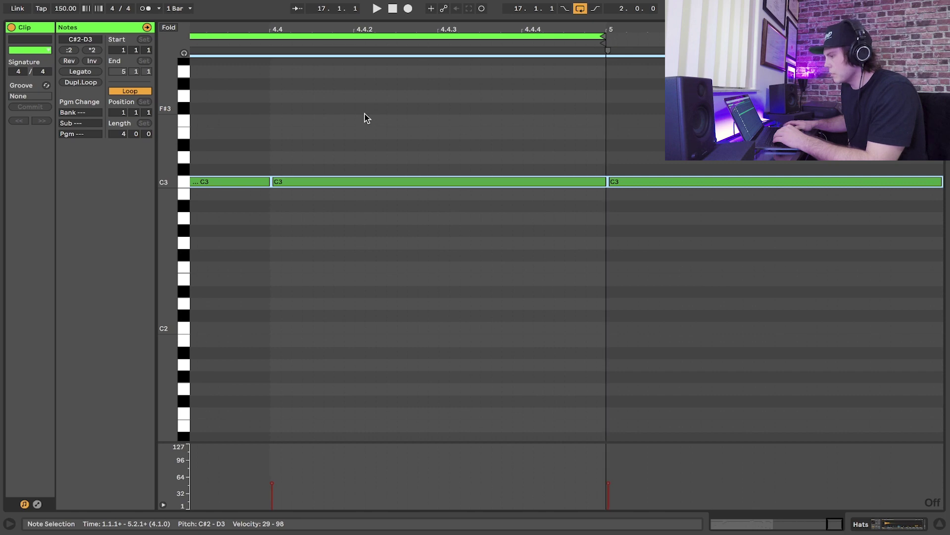
scroll(366, 119, left, 15)
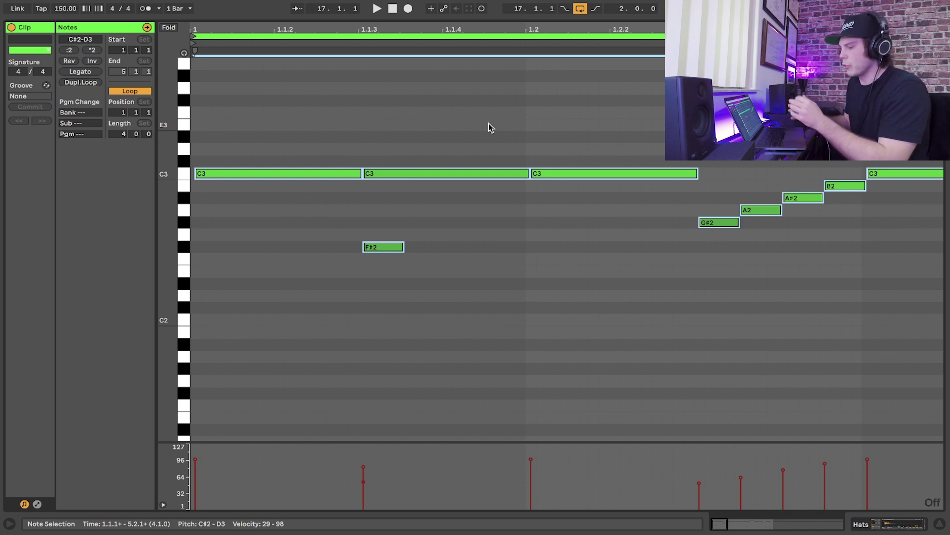
key(space)
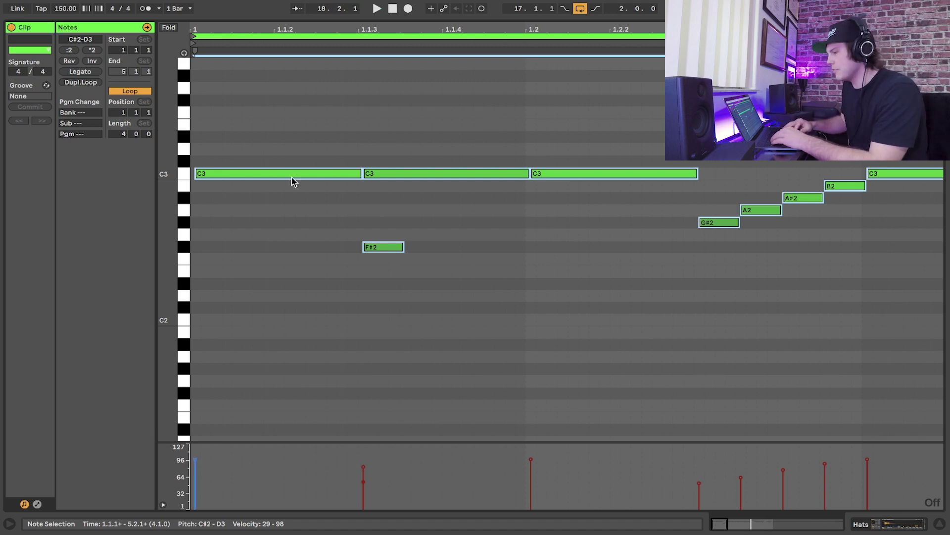
drag(224, 175, 222, 173)
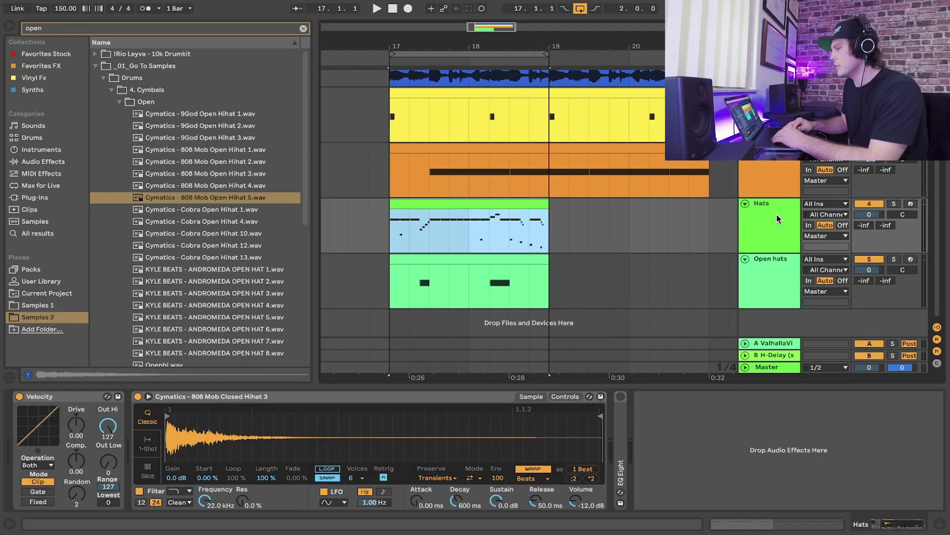
Show the Hats track's panning automation and draw 1/16 pan moves to the left at 17.1.3 and 17.2.3
click(777, 217)
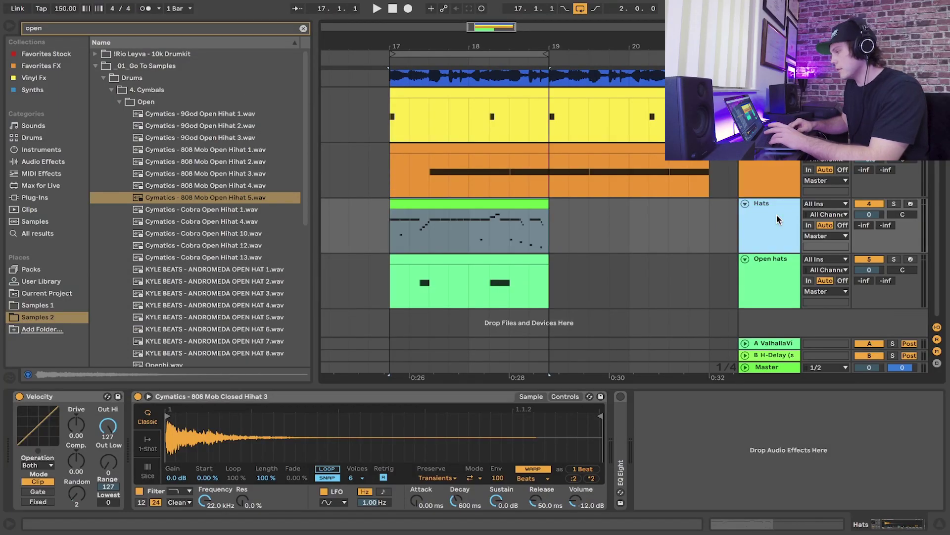
click(903, 217)
key(a)
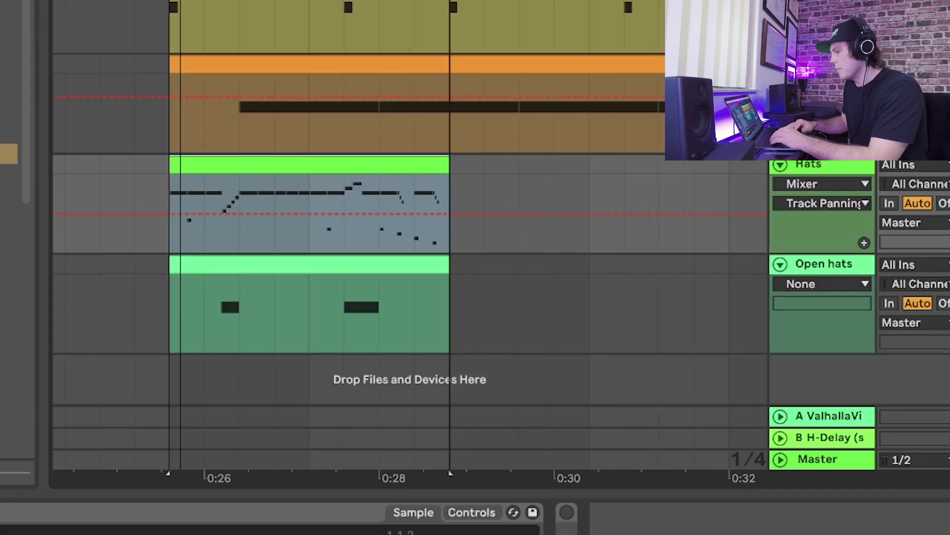
key(plus)
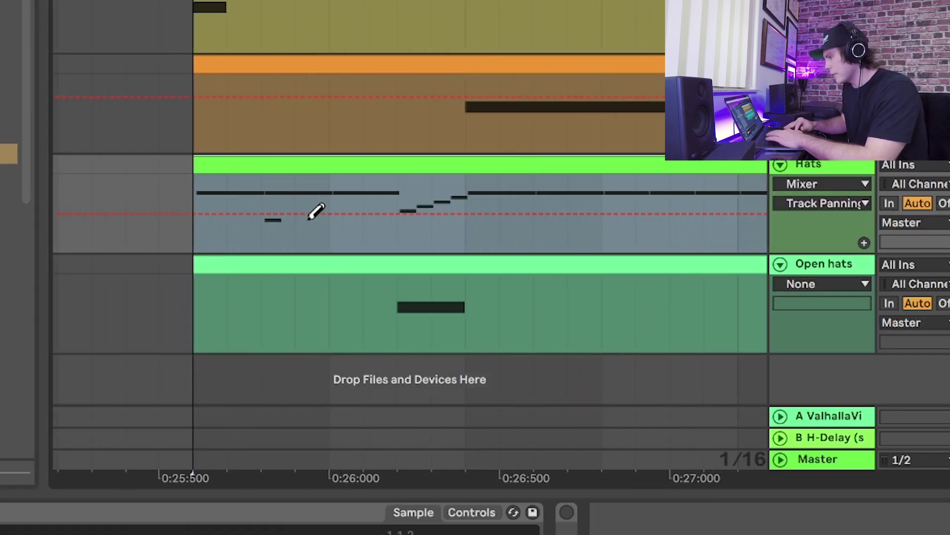
click(277, 236)
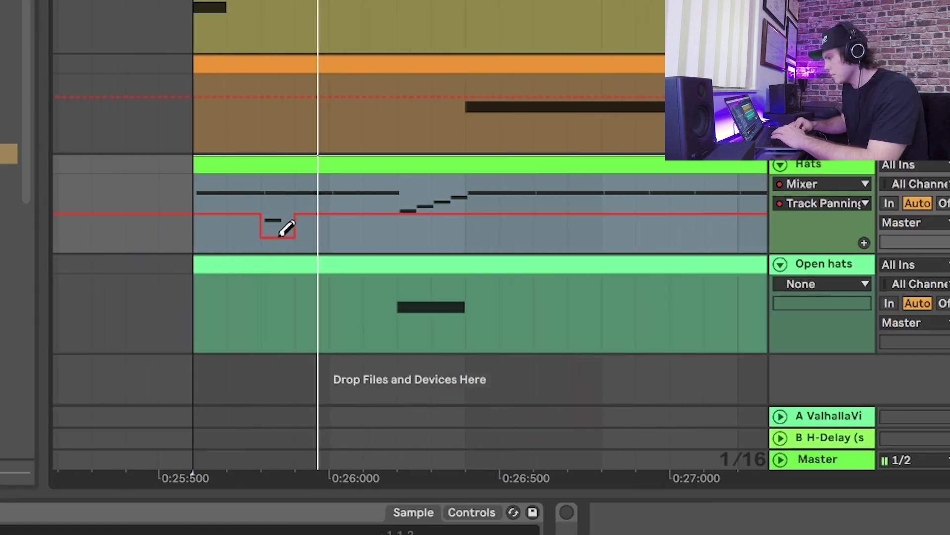
click(415, 234)
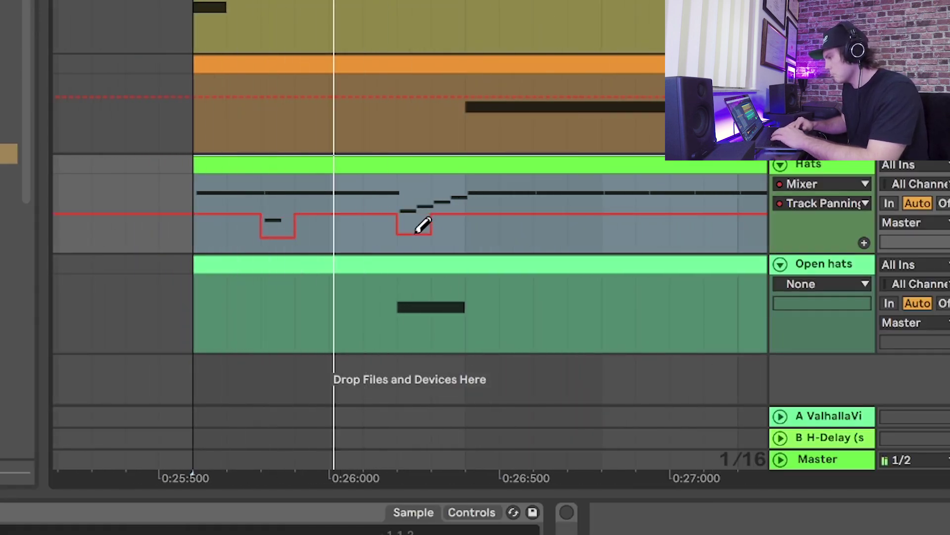
Shape the Hats panning into a left-to-right ramp across the rising roll from 17.2.3 to 17.3 and play it
key(space)
click(465, 214)
drag(432, 213, 464, 205)
key(space)
Draw a right pan section on the Hats track from 17.4.1 to 17.4.4, levelling its automation line
scroll(396, 218, right, 5)
click(350, 232)
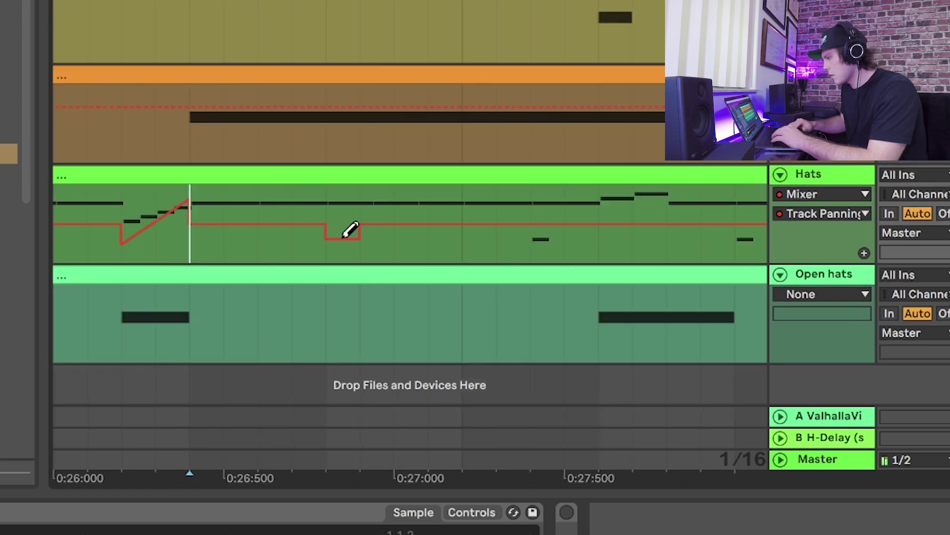
click(414, 232)
click(421, 201)
key(b)
drag(410, 198, 325, 203)
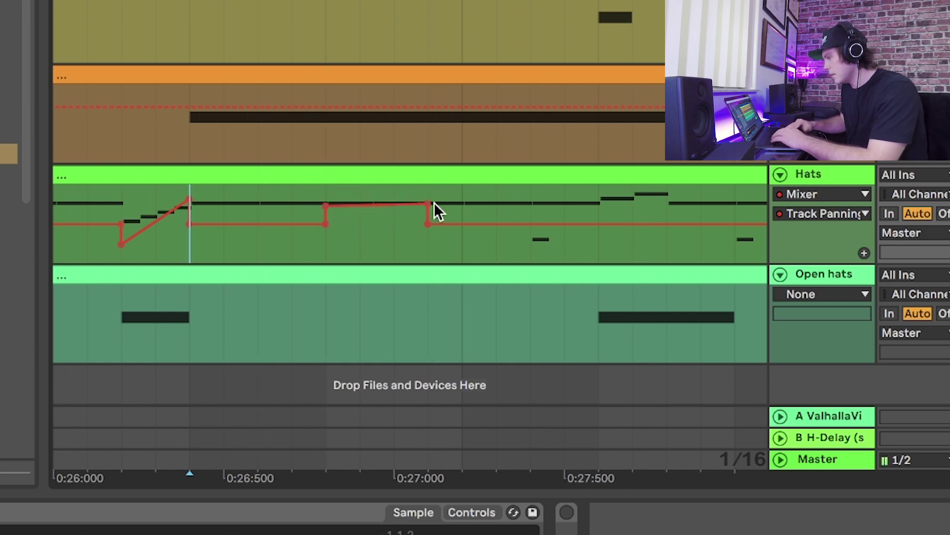
key(b)
Pan the low hat note at 18.1.3 to 26L and vary the panning left and right through the loop's remaining notes
drag(545, 226, 548, 243)
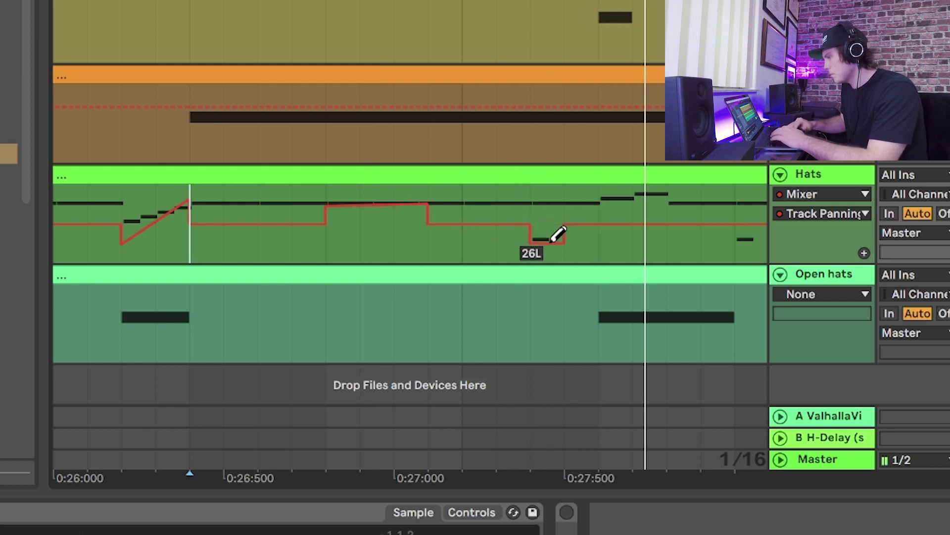
key(b)
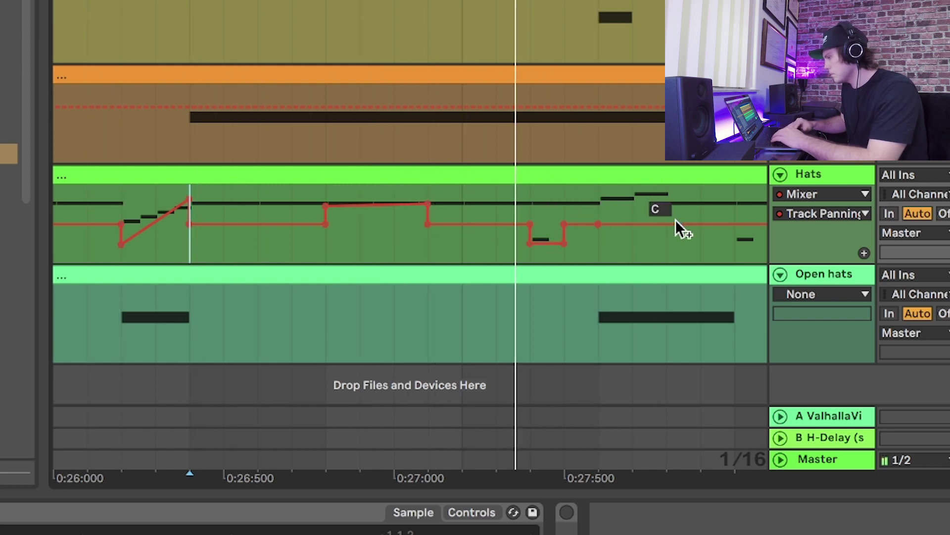
key(b)
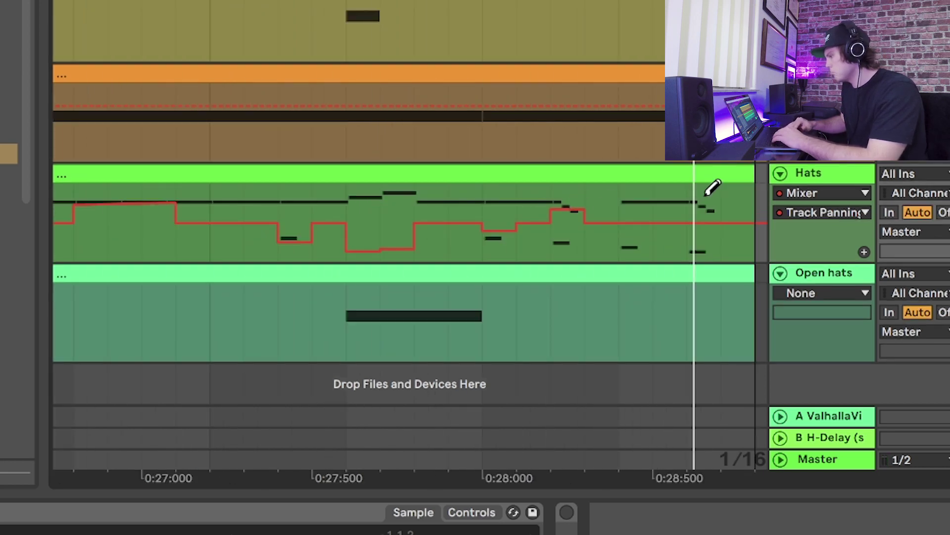
key(minus)
key(minus)
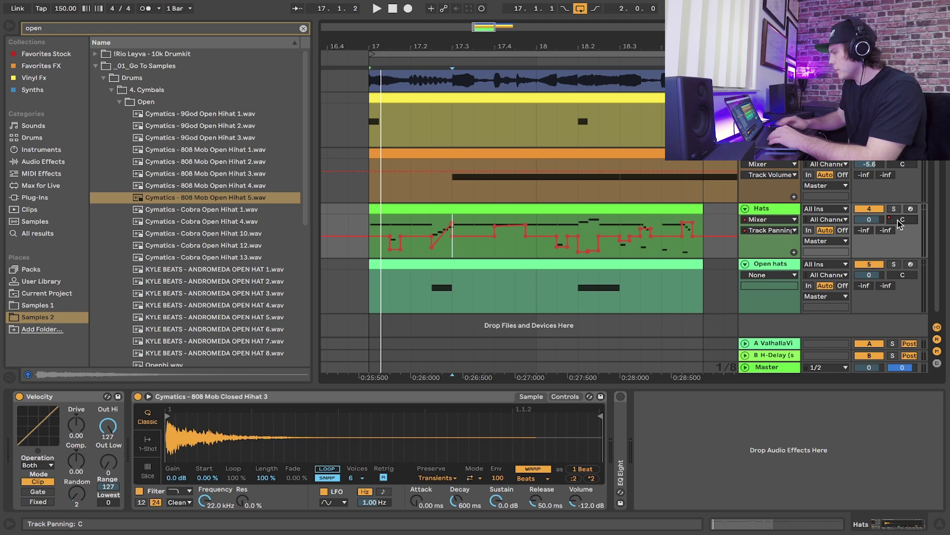
Hide the automation, show the hat sampler's controls, and try random panning (Ran>Pan) at 58 % and 41 % during playback
key(a)
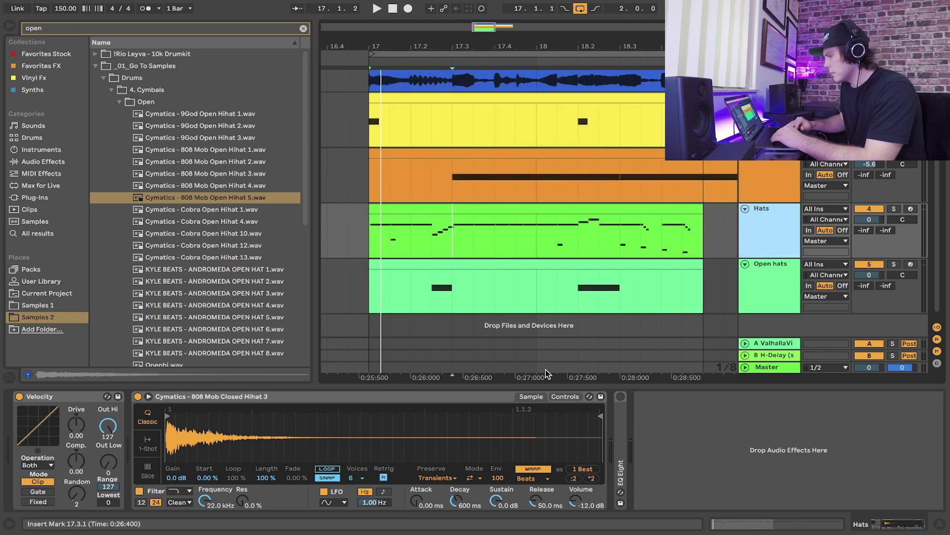
click(405, 402)
click(565, 397)
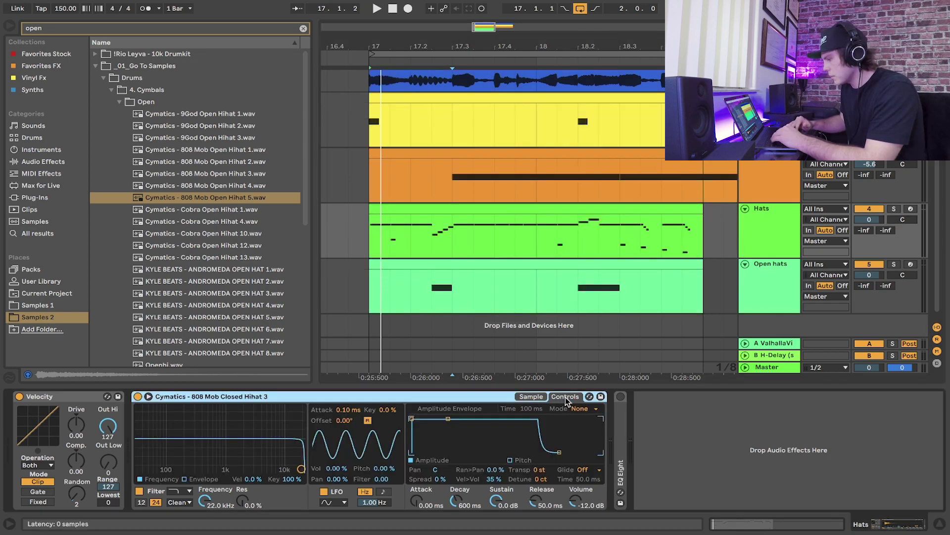
click(373, 233)
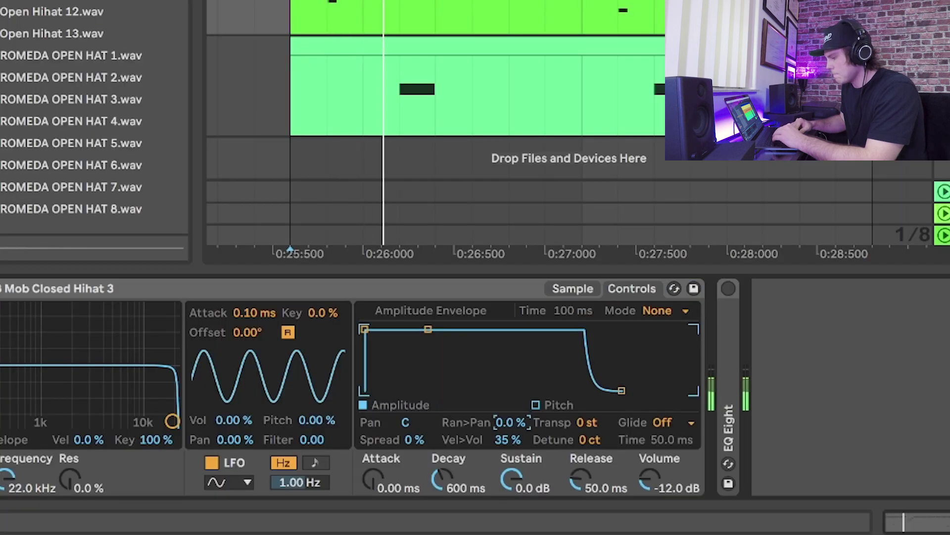
drag(510, 423, 509, 397)
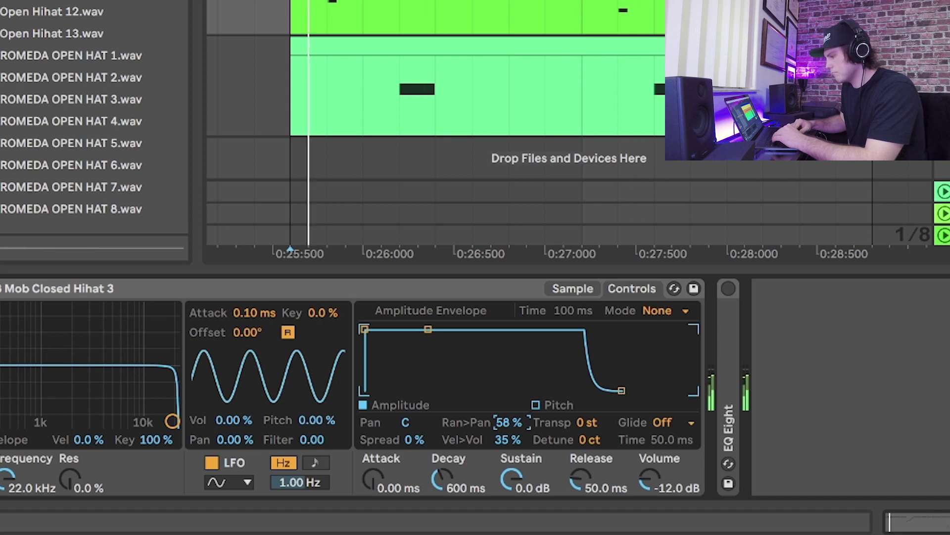
drag(510, 423, 510, 430)
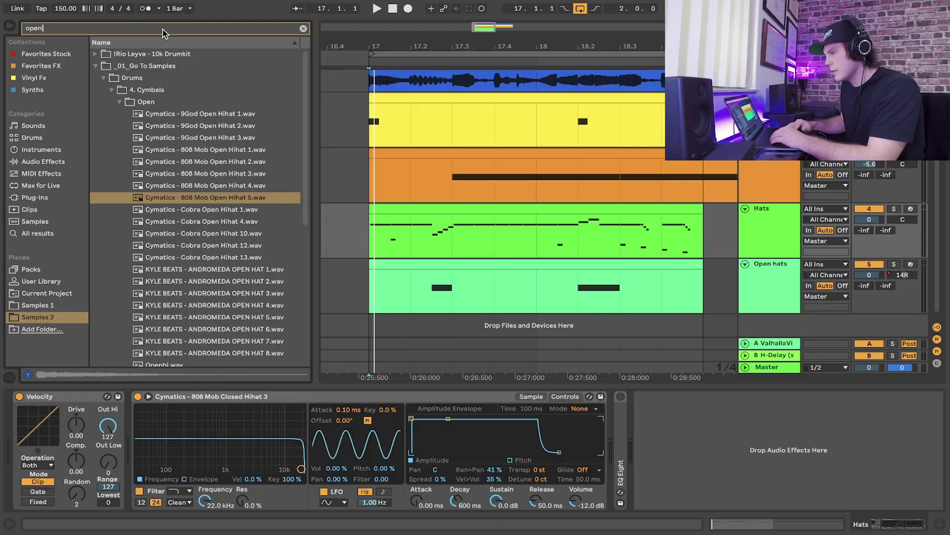
Find Auto Pan among the audio effects, add it to the Hats track, and set its Amount to 100 %
text(auto)
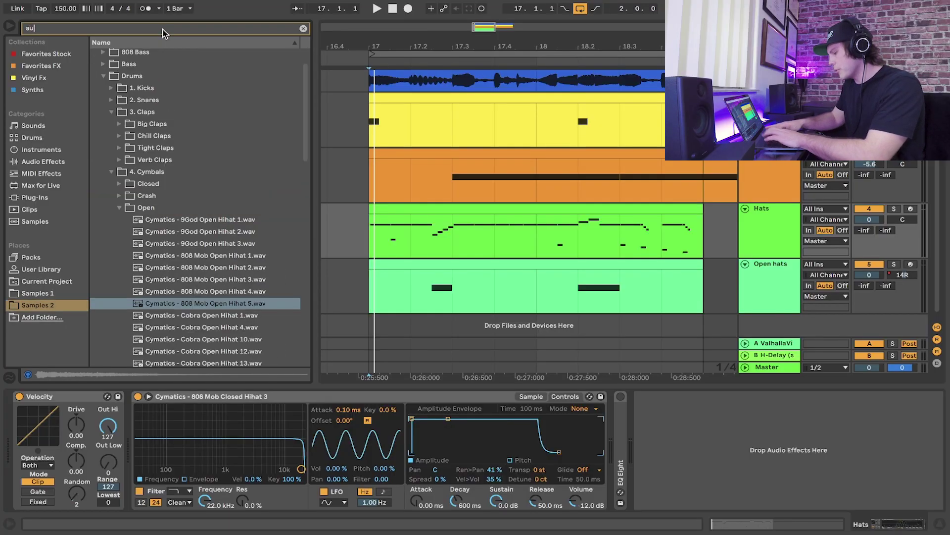
click(42, 159)
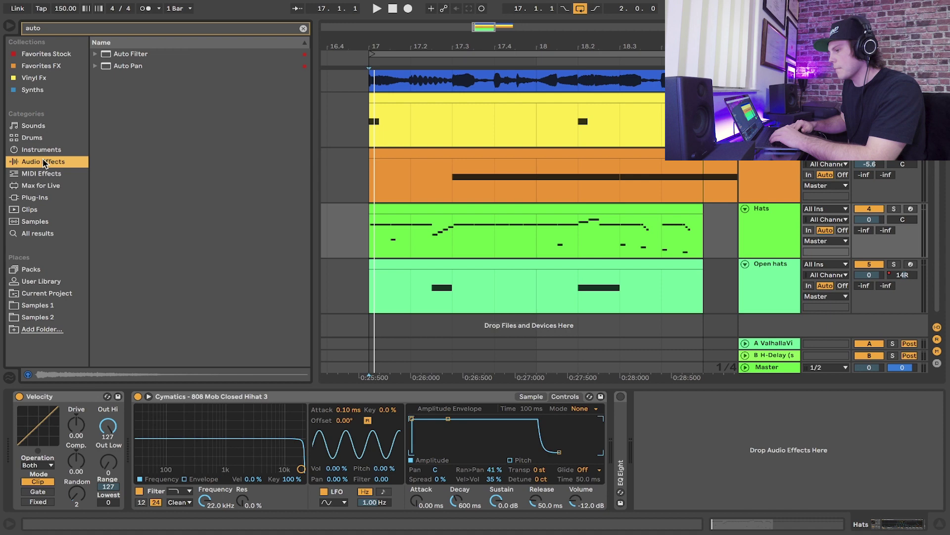
double_click(128, 65)
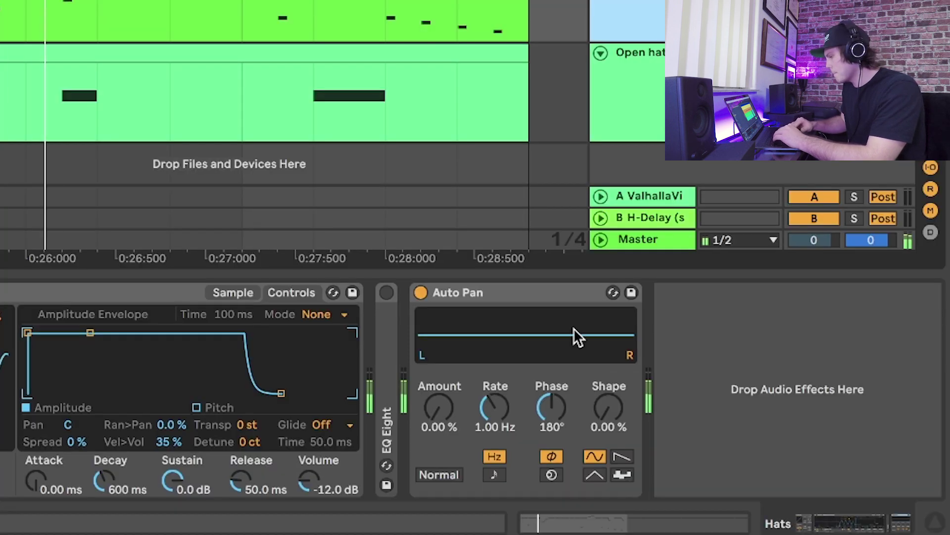
drag(438, 409, 436, 413)
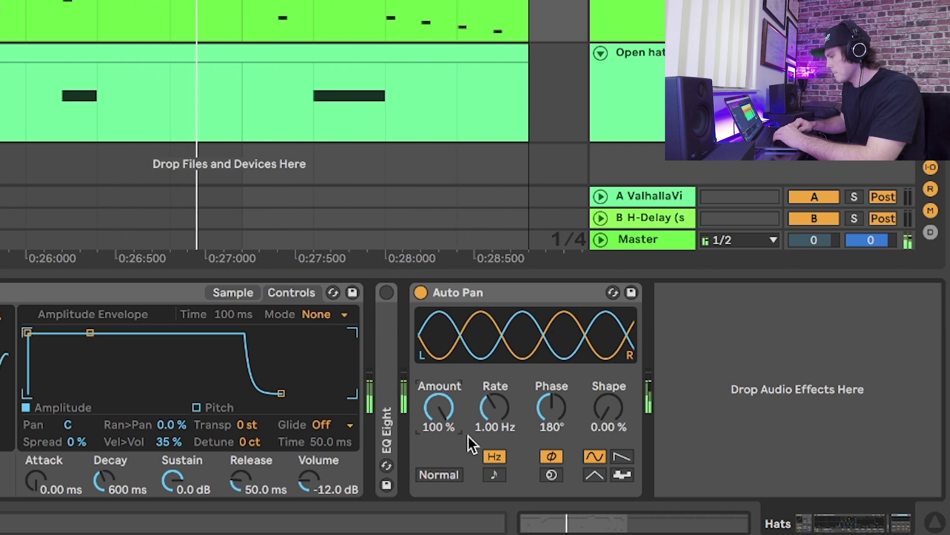
Switch Auto Pan to a tempo-synced rate of 1/4 and adjust its Amount while listening to the loop
drag(494, 408, 497, 441)
click(497, 476)
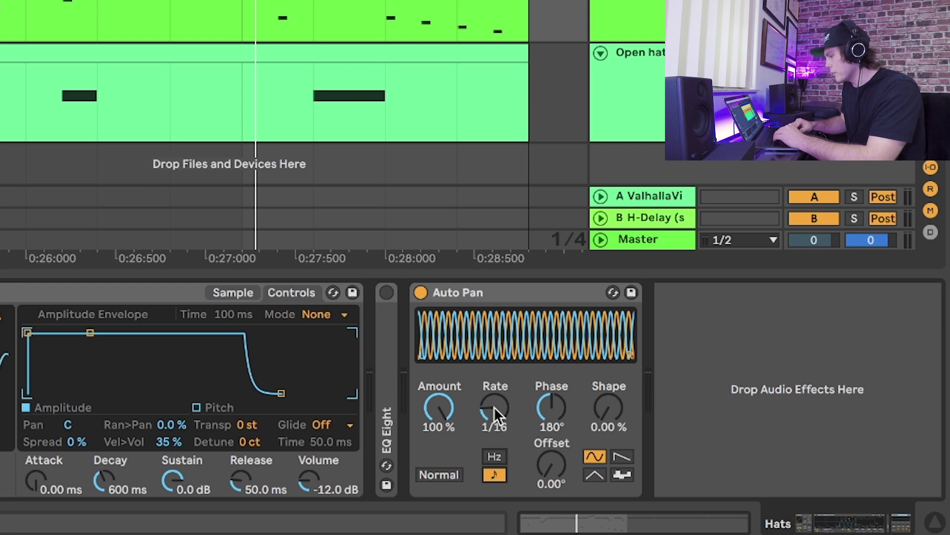
drag(495, 408, 494, 396)
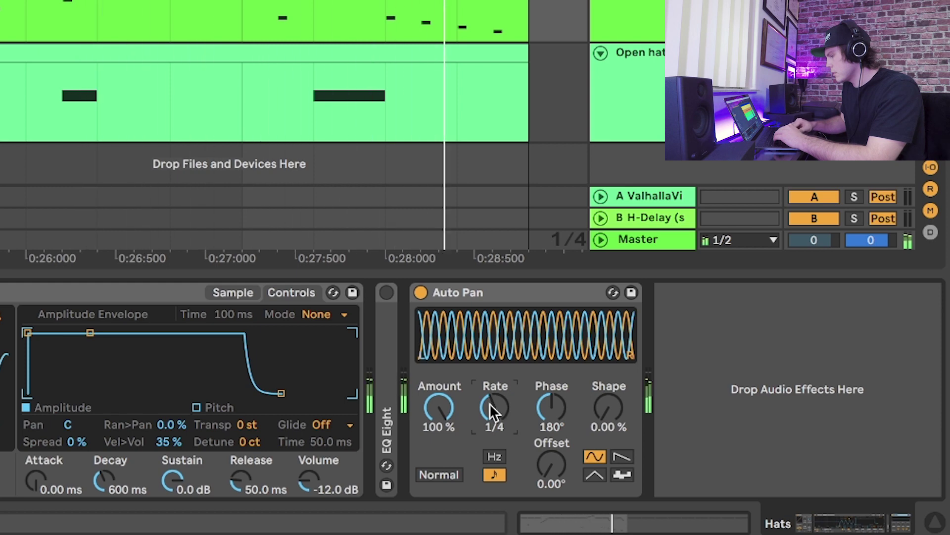
mouse_move(438, 405)
mouse_down()
mouse_move(438, 427)
mouse_move(437, 412)
mouse_up()
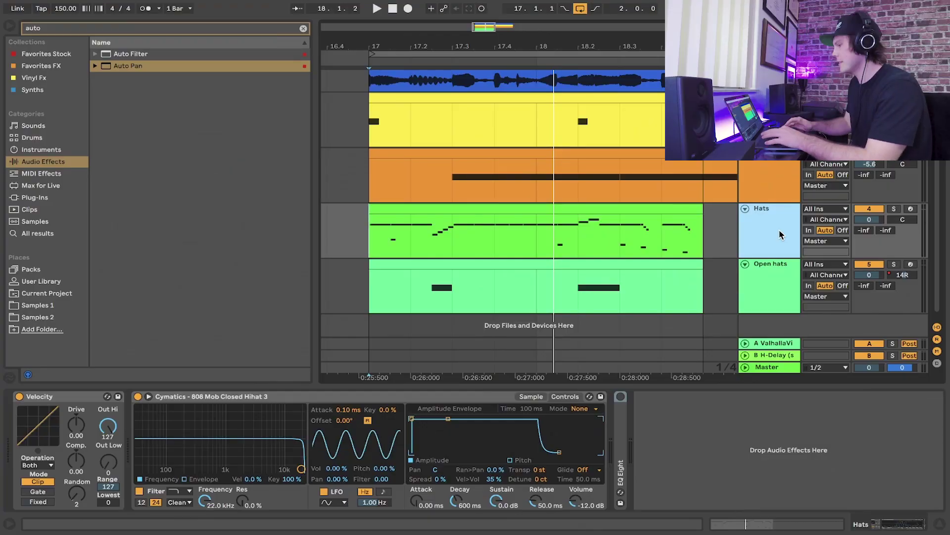
Duplicate the Hats track and open the upper copy's MIDI clip
key(ctrl+d)
click(778, 235)
click(777, 292)
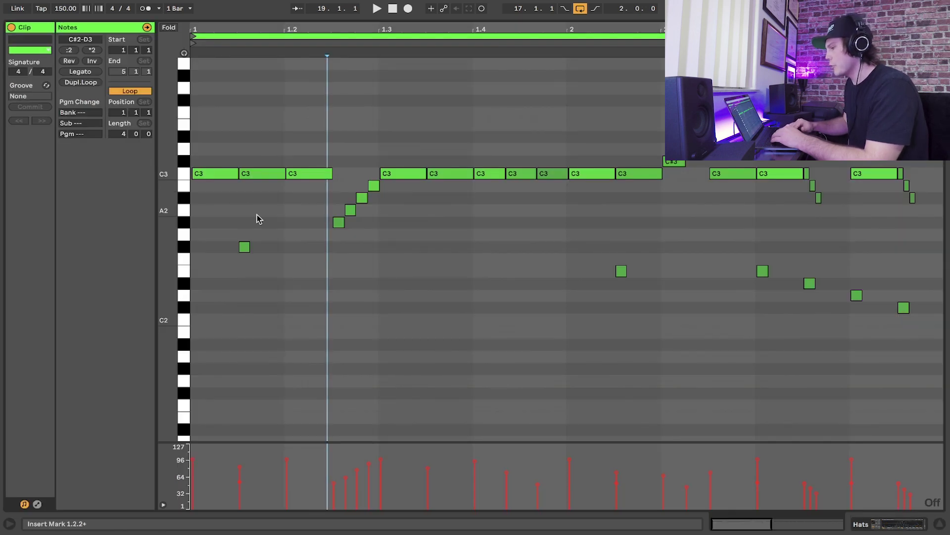
Deactivate all roll and pitched notes in the upper Hats clip, leaving only the main C3 notes active
scroll(248, 215, up, 2)
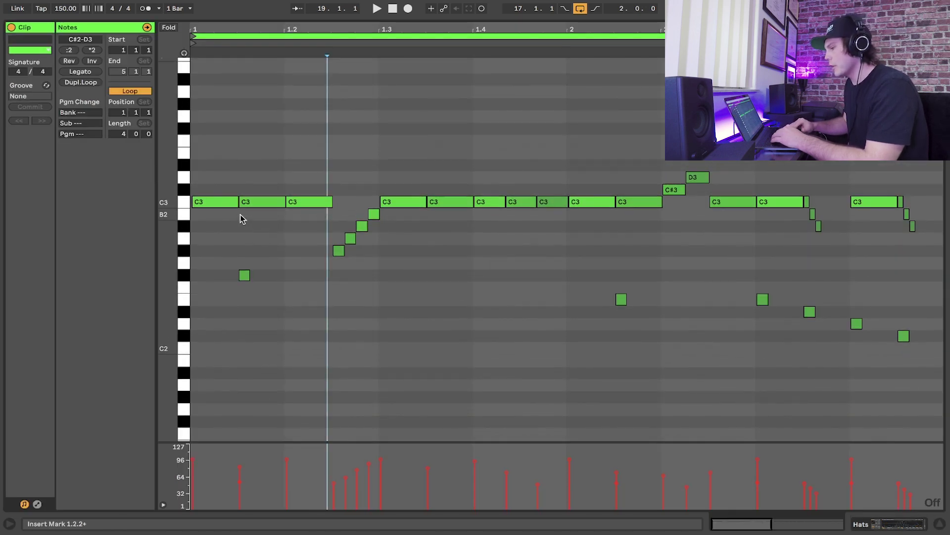
drag(188, 214, 190, 341)
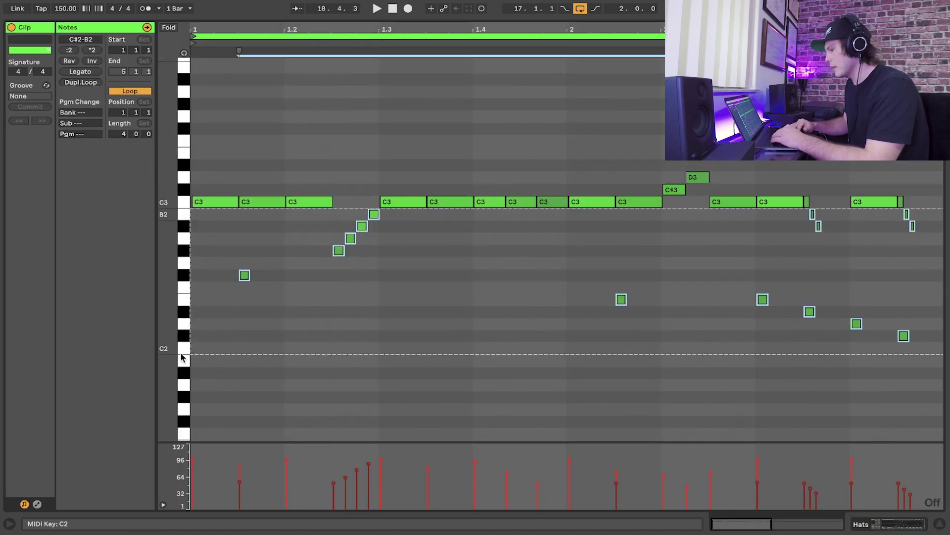
key(0)
click(907, 189)
click(901, 202)
key(0)
drag(712, 169, 666, 194)
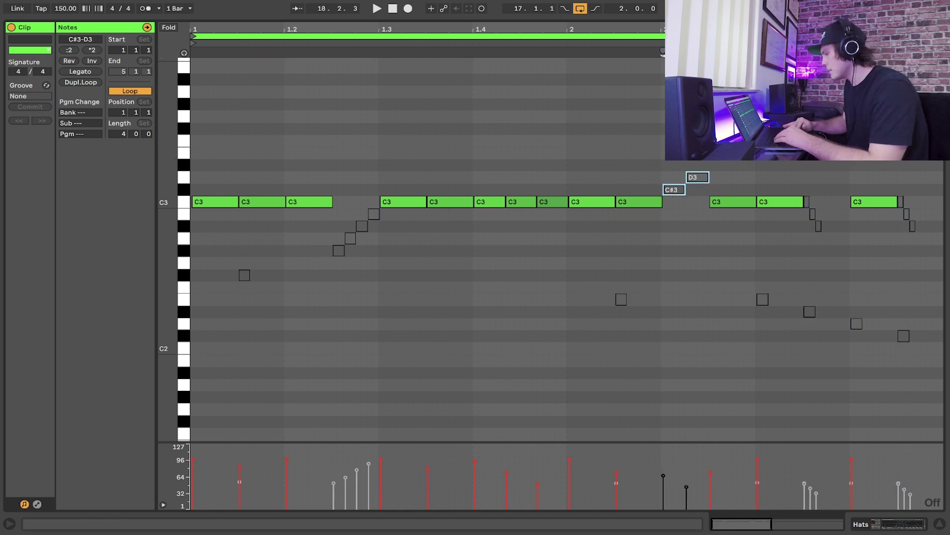
click(905, 529)
Deactivate the main C3 notes in the lower Hats clip, leaving the pitched and roll notes active
double_click(658, 204)
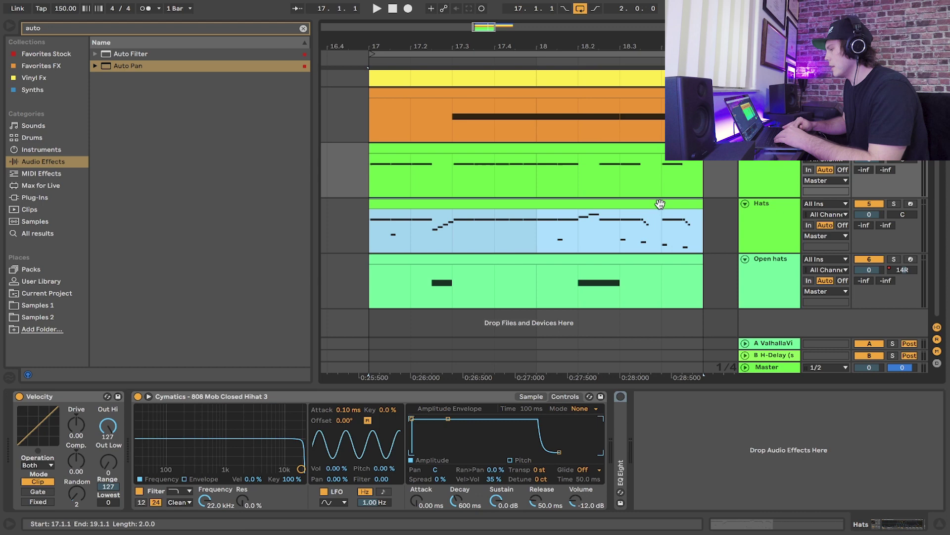
click(185, 174)
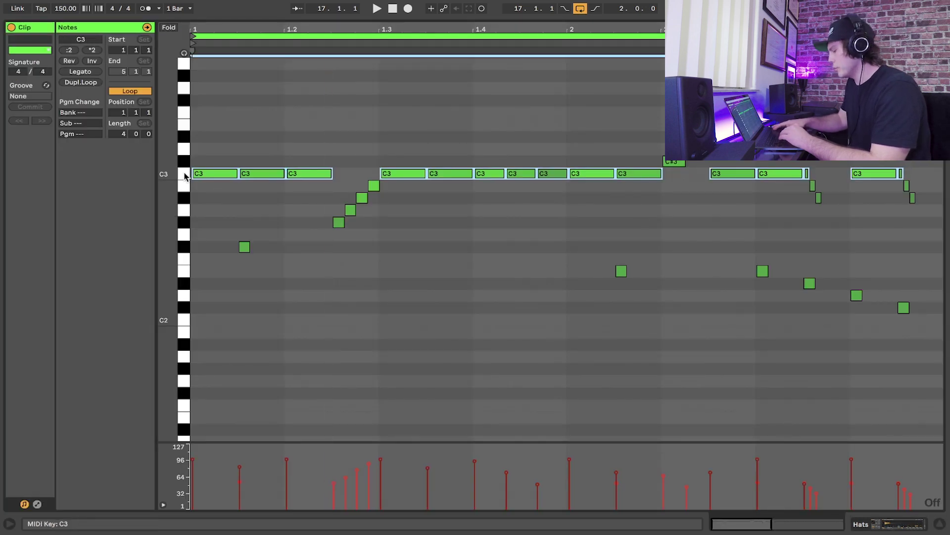
key(0)
key(0)
key(0)
key(ctrl+alt+e)
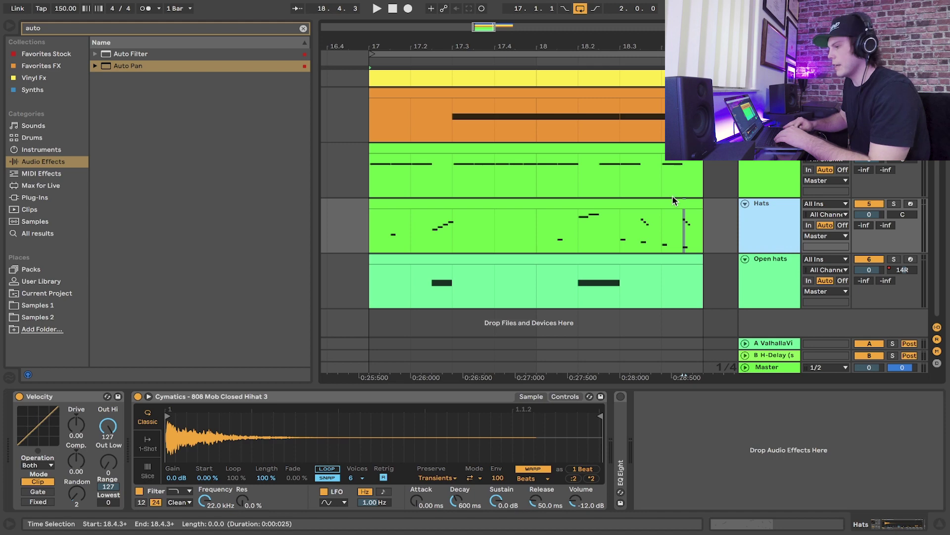
Audition closed hats in Samples 2 and replace the lower Hats track's sample with Cymatics - 9God Closed Hihat 3.wav
click(302, 28)
click(37, 305)
click(246, 220)
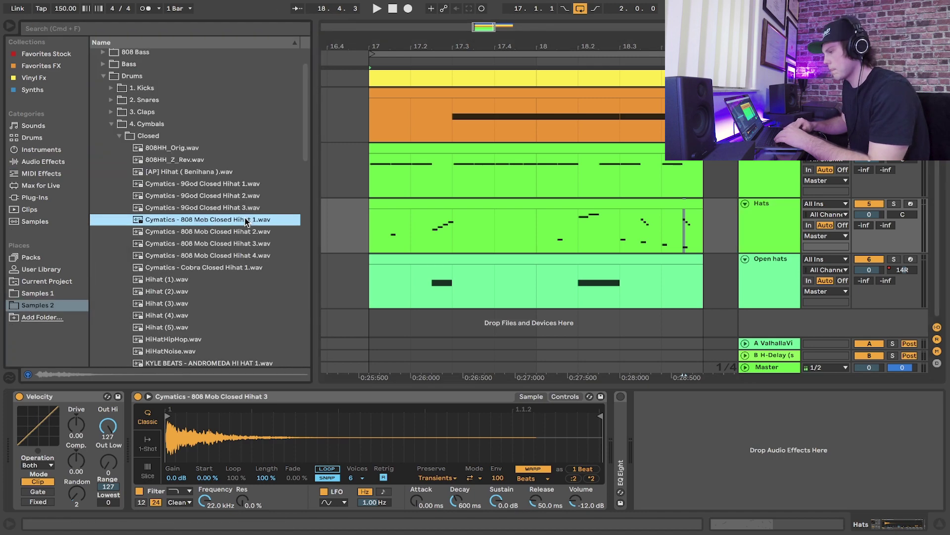
click(244, 208)
drag(227, 208, 215, 463)
Set the lower Hats track's volume to -7.6 dB during playback and listen to the track soloed
drag(869, 215, 869, 218)
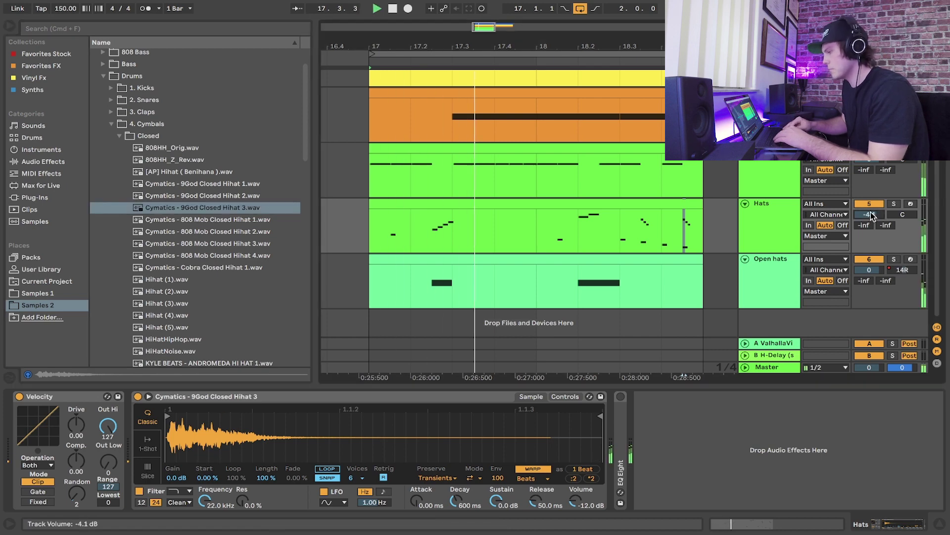
drag(869, 215, 872, 215)
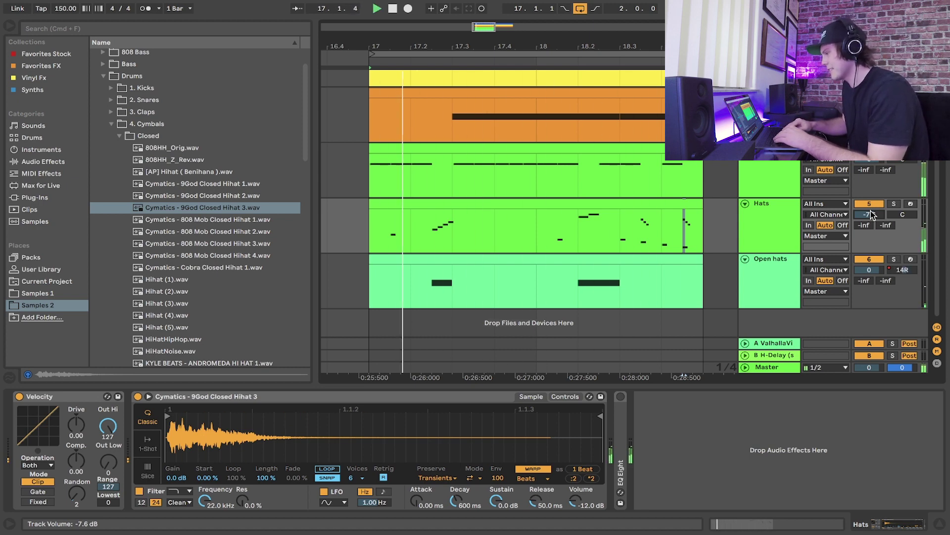
click(767, 221)
key(space)
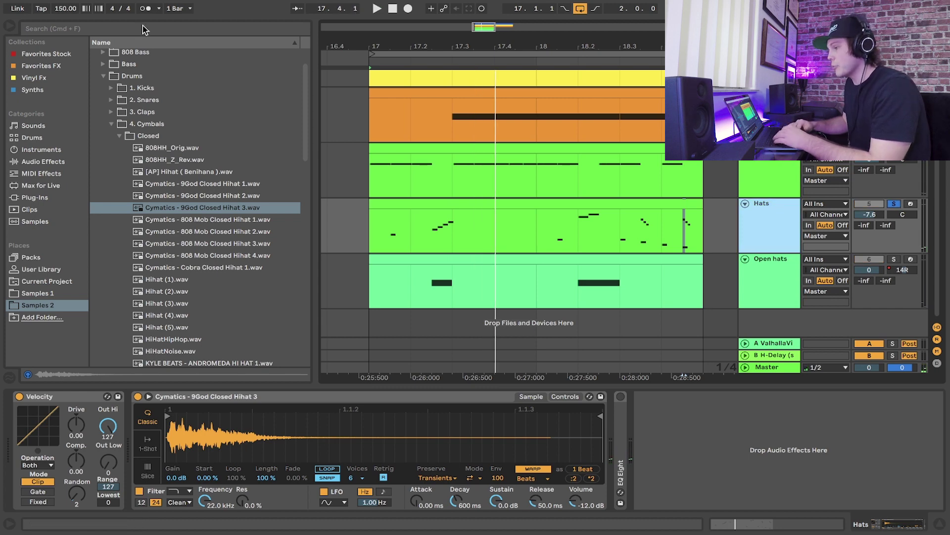
Search the audio effects for reverb, add Reverb to the lower Hats track, and play the loop
click(143, 29)
text(reverb)
key(Return)
key(space)
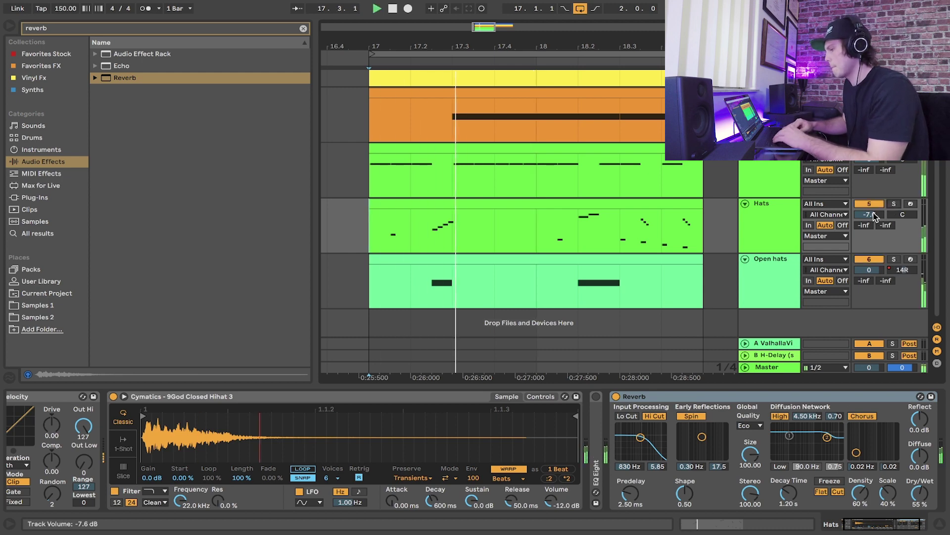
Lower the dry/wet mix of the lower Hats track's Reverb to 20%
scroll(842, 473, right, 3)
drag(867, 493, 866, 517)
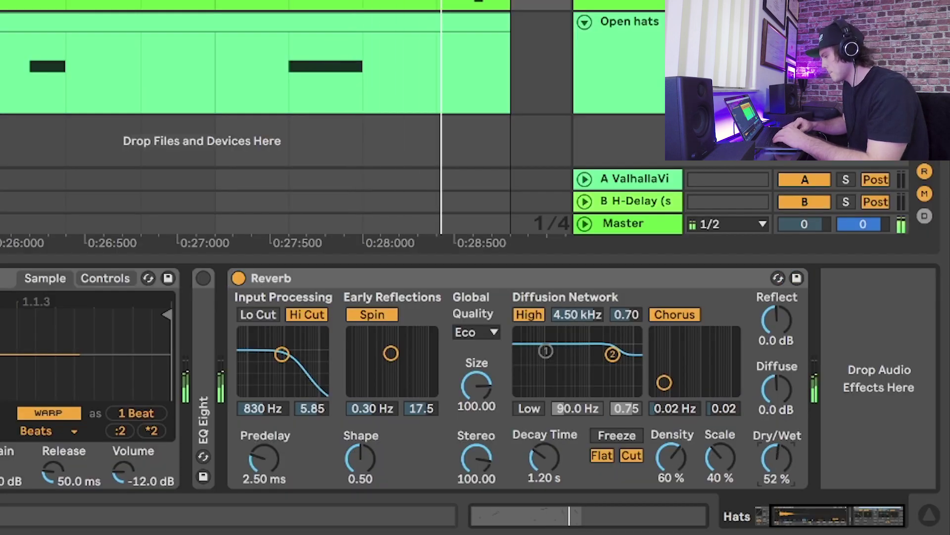
drag(776, 460, 776, 476)
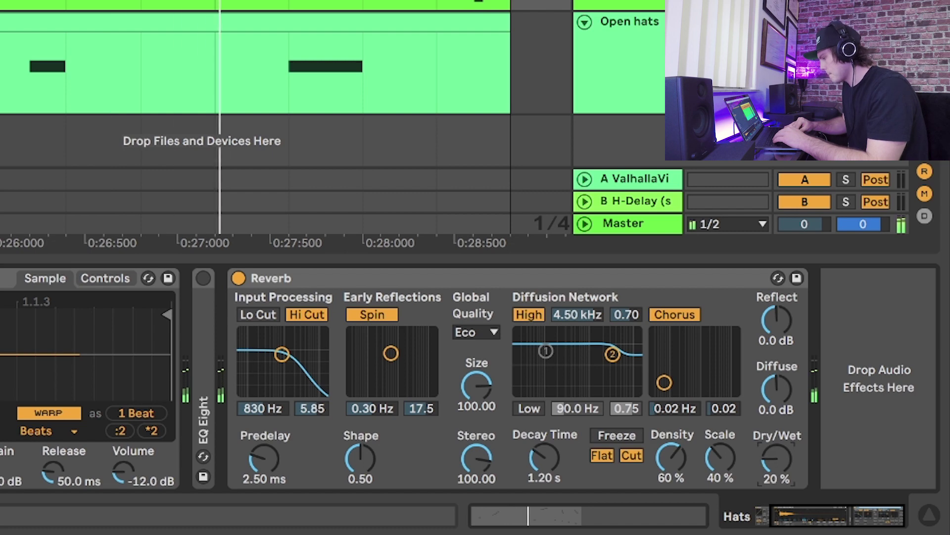
Enable the Reverb's low cut with the input filter at 1.62 kHz and 5.10, and set the decay time to 814 ms
click(267, 315)
drag(282, 354, 291, 359)
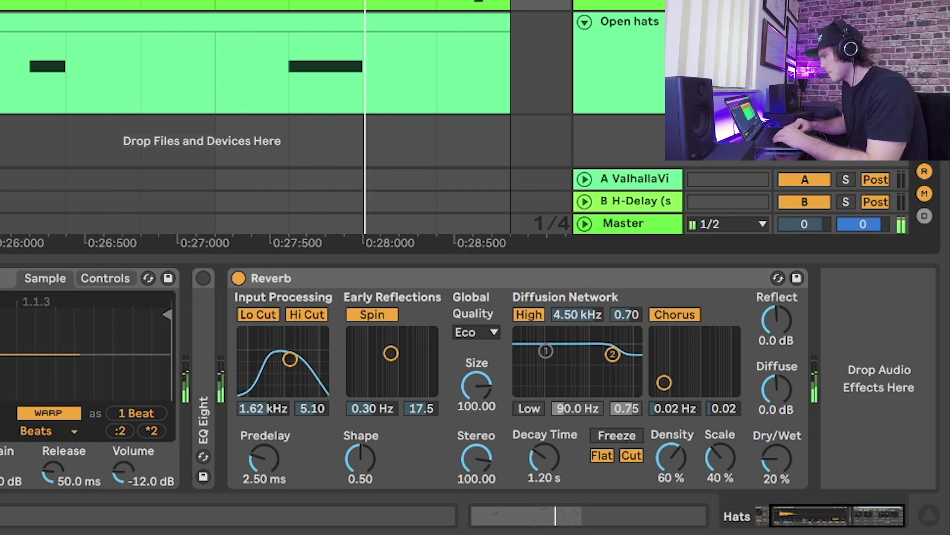
drag(542, 455, 542, 473)
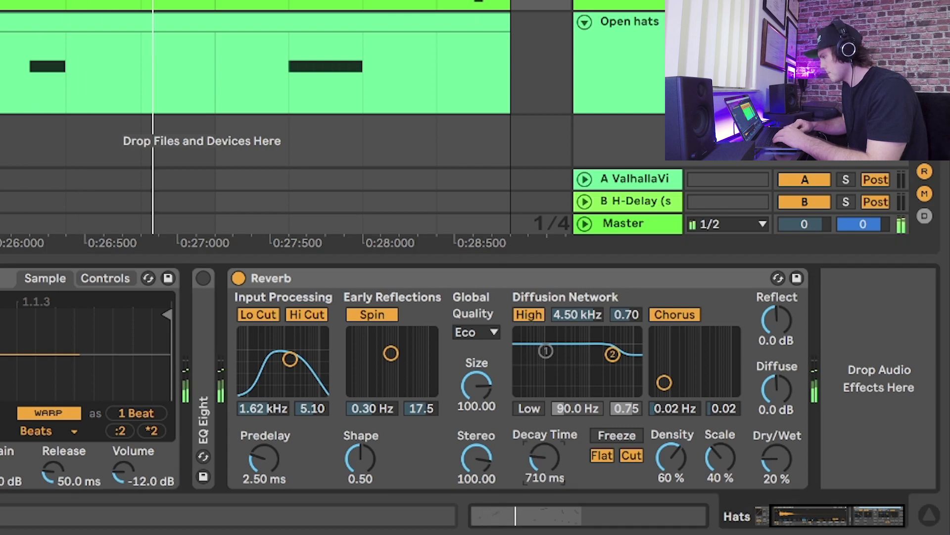
drag(556, 441, 556, 426)
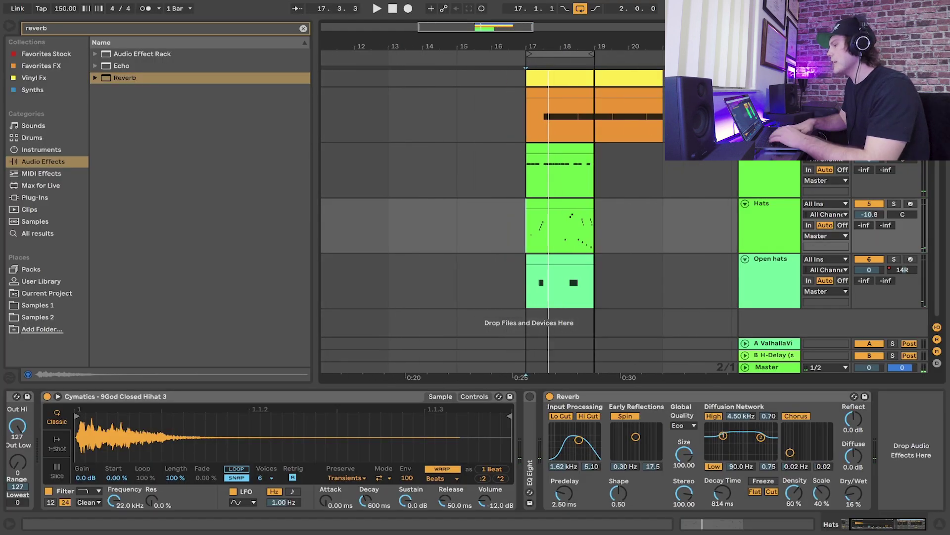
key(space)
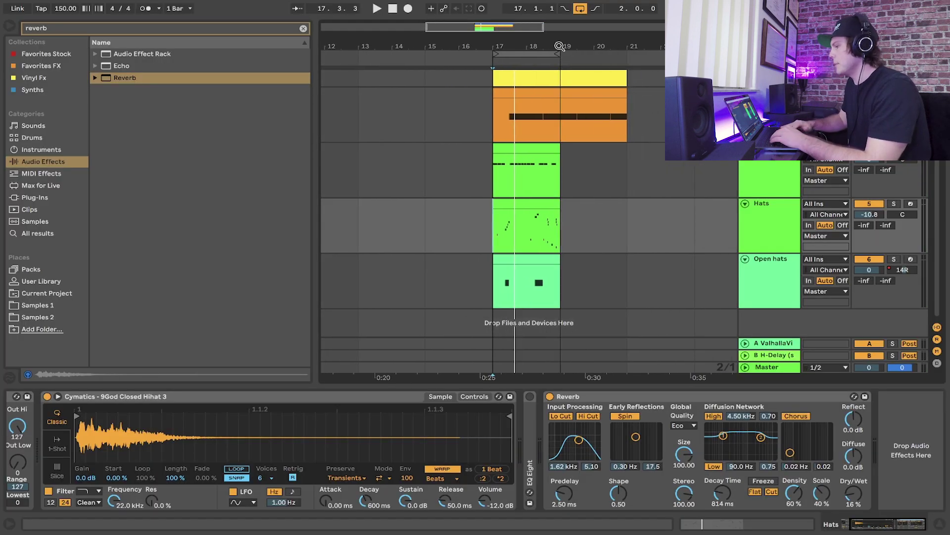
click(498, 179)
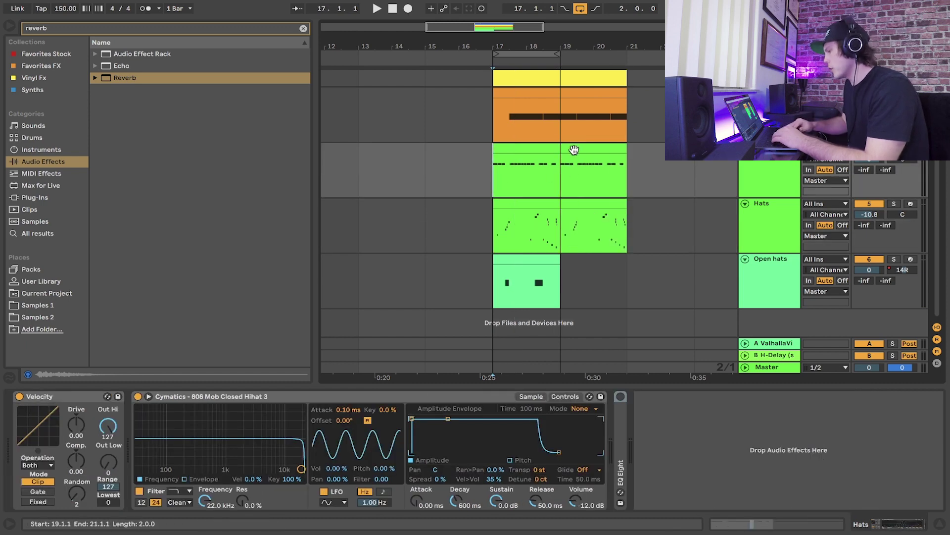
click(558, 170)
drag(560, 173, 650, 170)
key(Delete)
key(space)
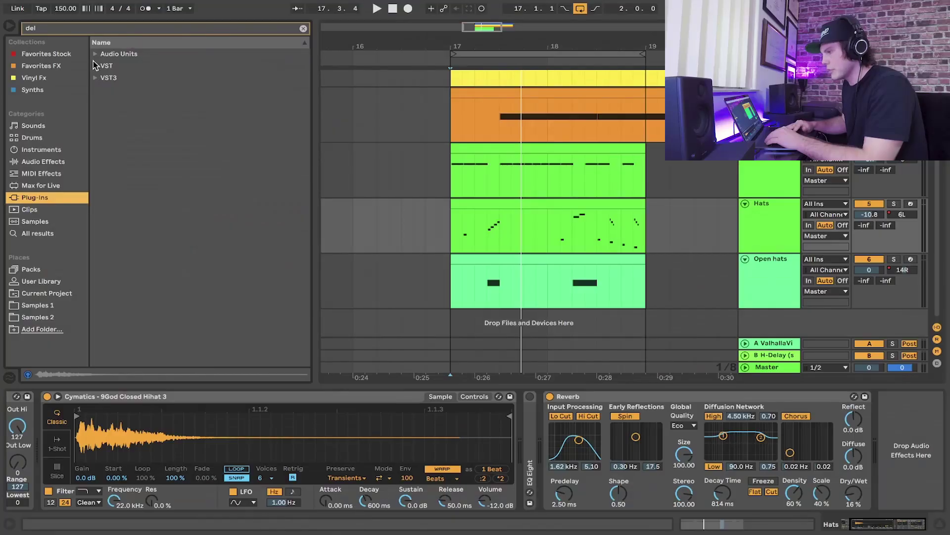
Add the Waves H-Delay (s) Audio Unit to the lower Hats track with ping pong on, and play the track soloed
click(94, 56)
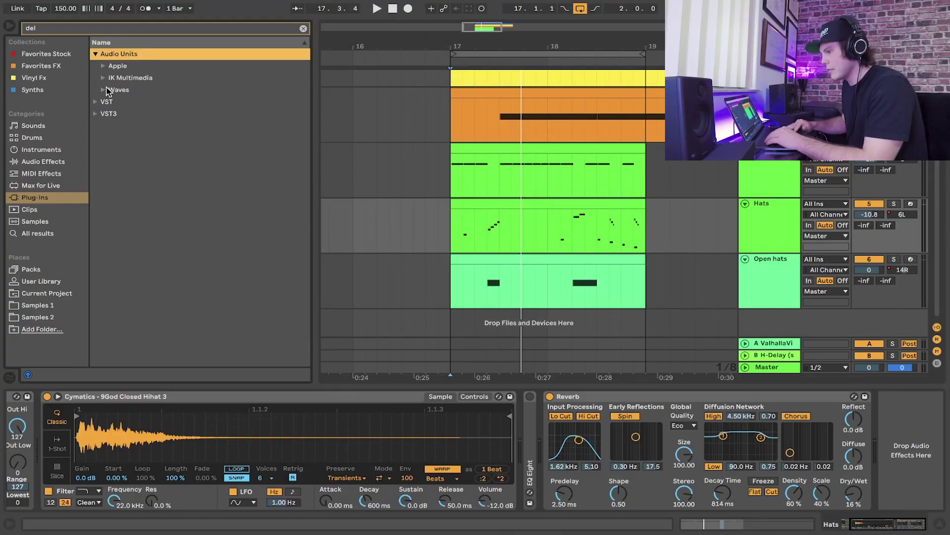
click(103, 89)
double_click(129, 114)
key(space)
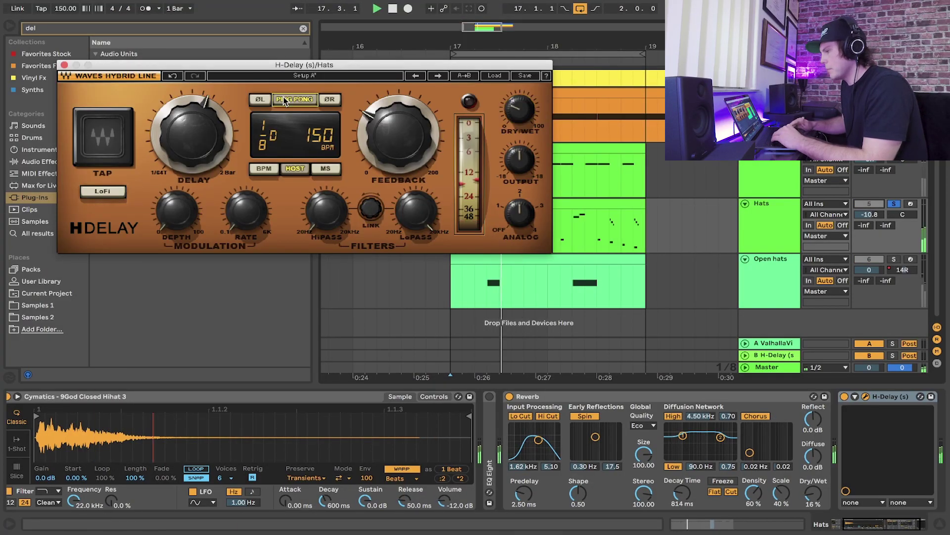
Set the H-Delay's delay time to a straight 1/8 note and unsolo the lower Hats track
drag(204, 133, 204, 136)
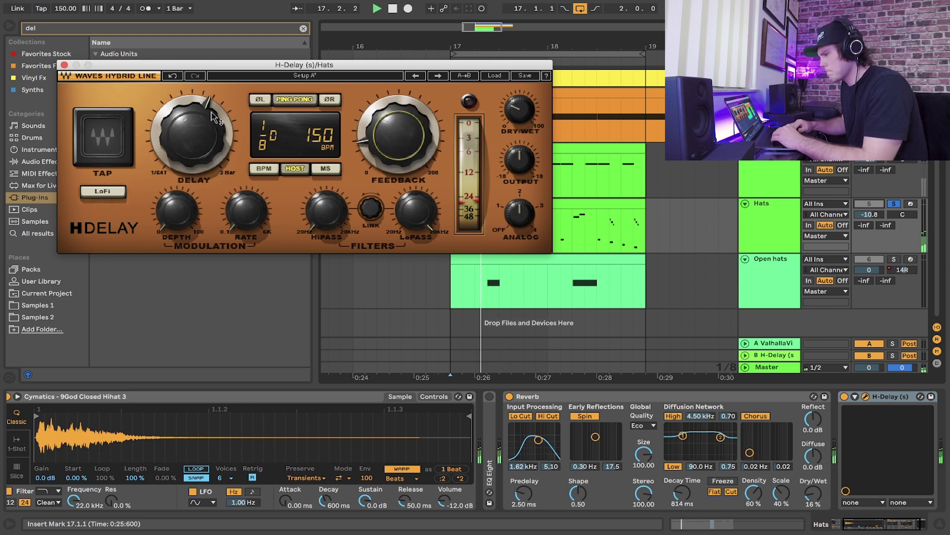
key(space)
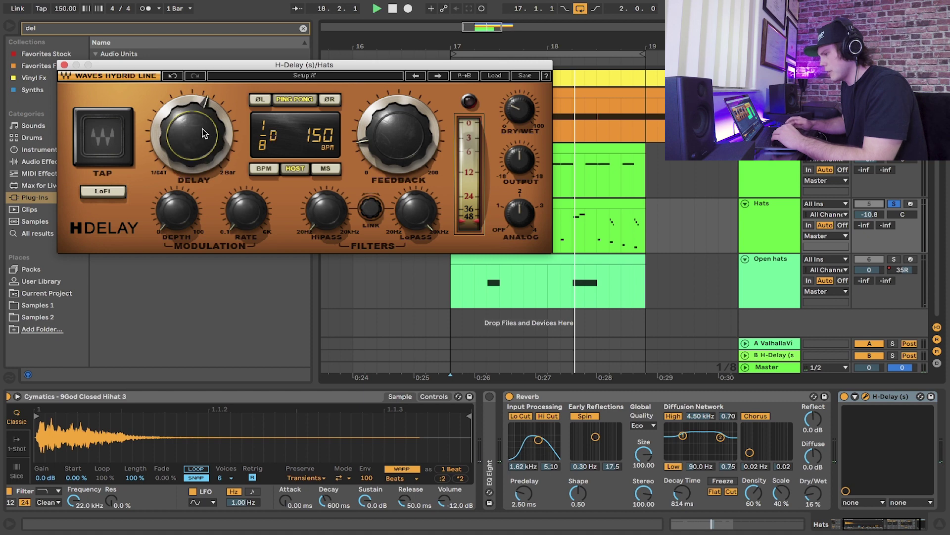
click(894, 204)
key(space)
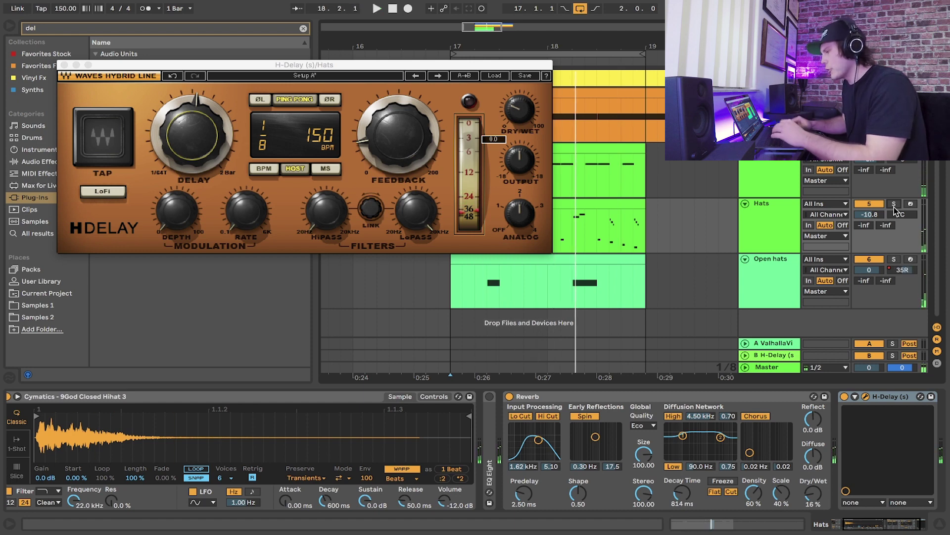
Set the H-Delay's dry/wet mix to 8 during playback and toggle the lower Hats track's Reverb
click(519, 117)
key(space)
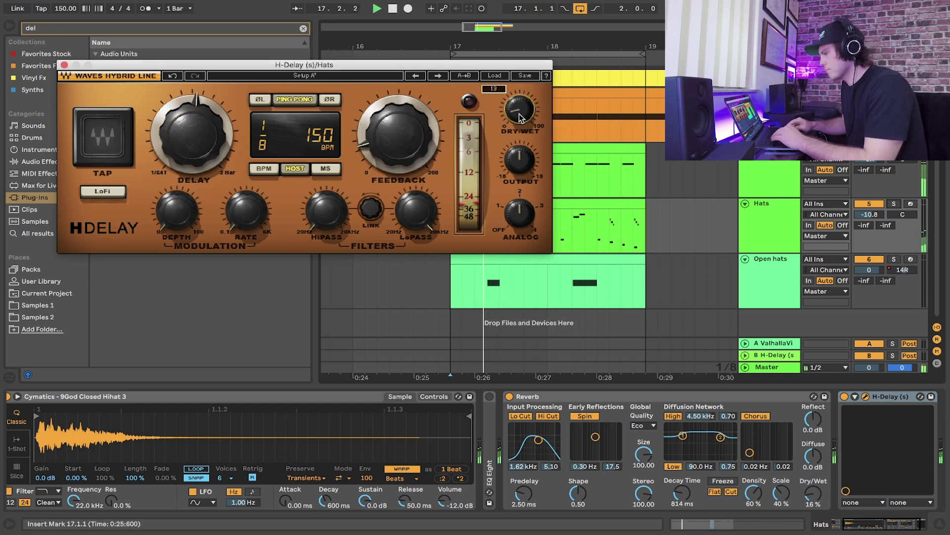
drag(496, 131, 497, 138)
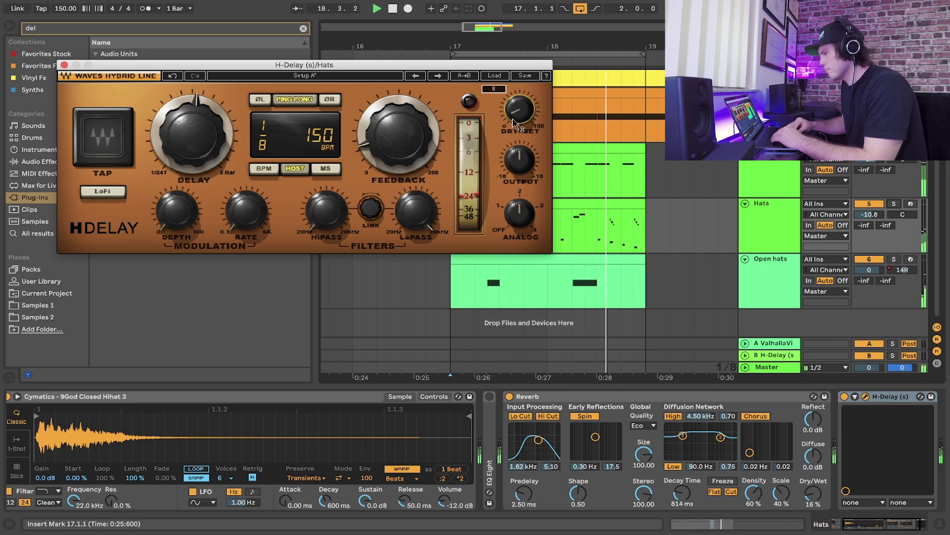
click(510, 396)
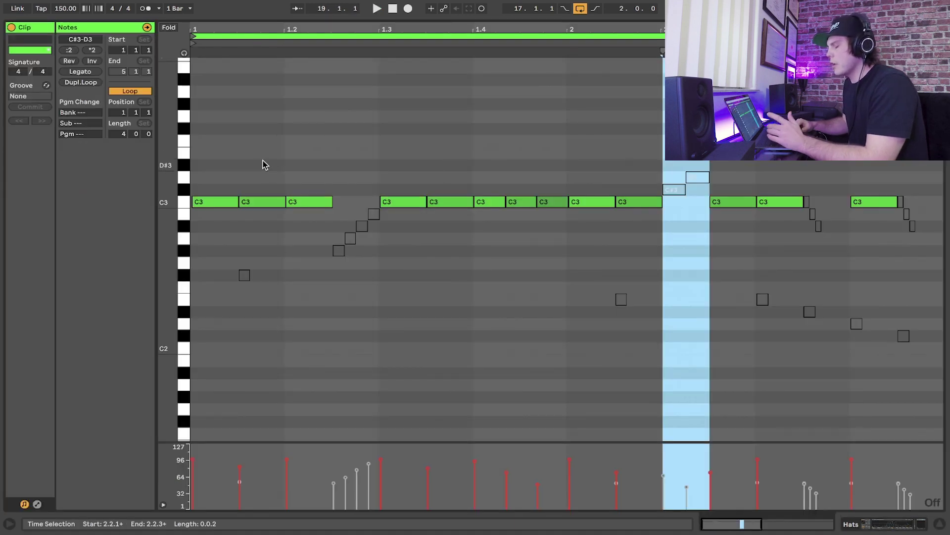
Delete the C3 notes at 1.2, 1.3.3, 2.1 and 2.2.3 from the upper Hats clip
drag(265, 165, 266, 242)
click(306, 201)
key(Delete)
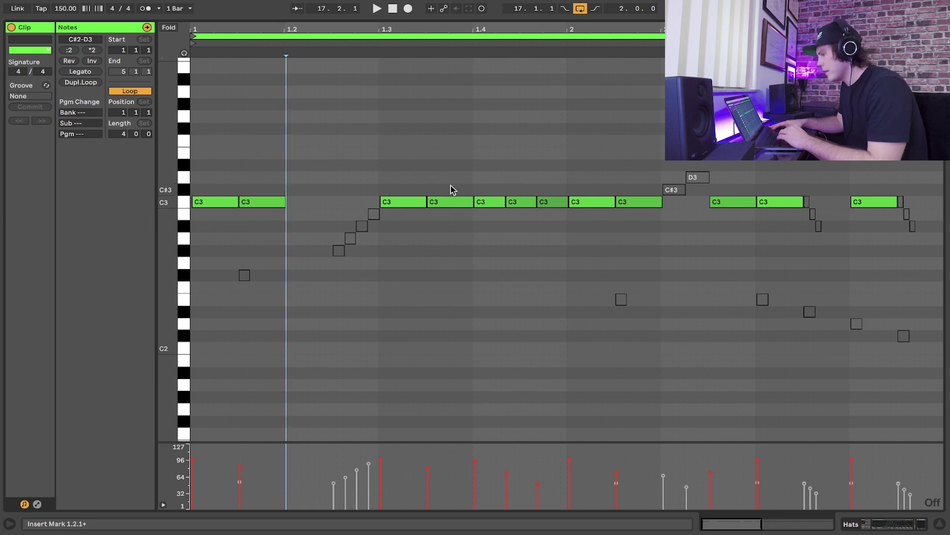
click(452, 202)
key(Delete)
click(599, 201)
key(Delete)
key(space)
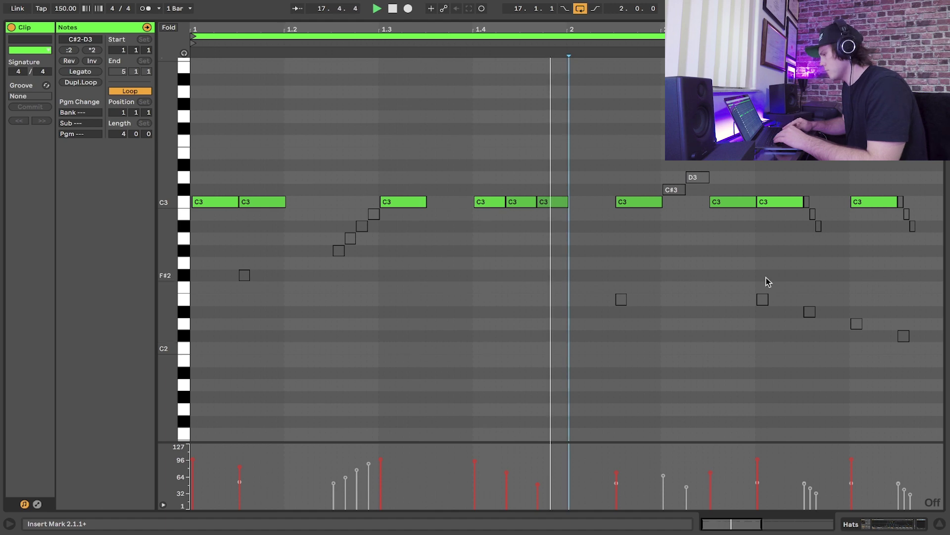
click(730, 202)
key(Delete)
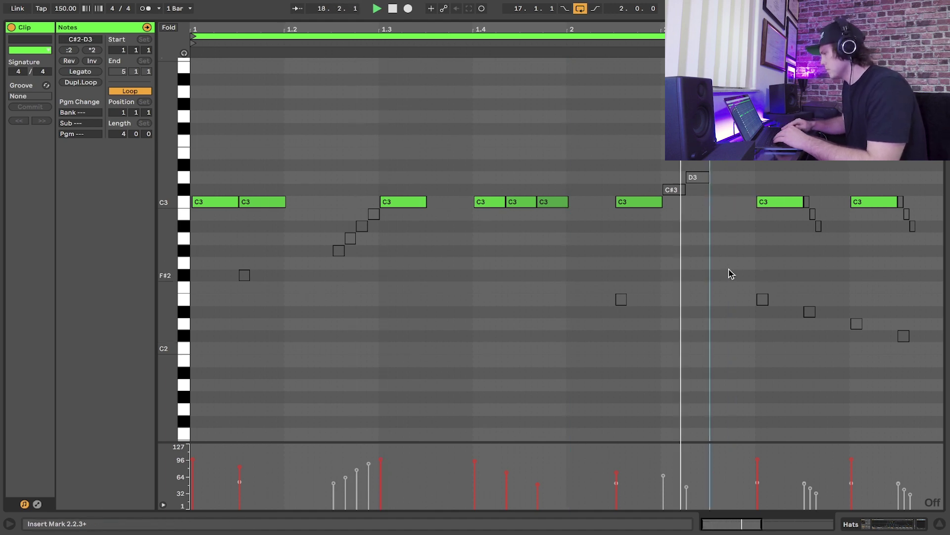
click(874, 202)
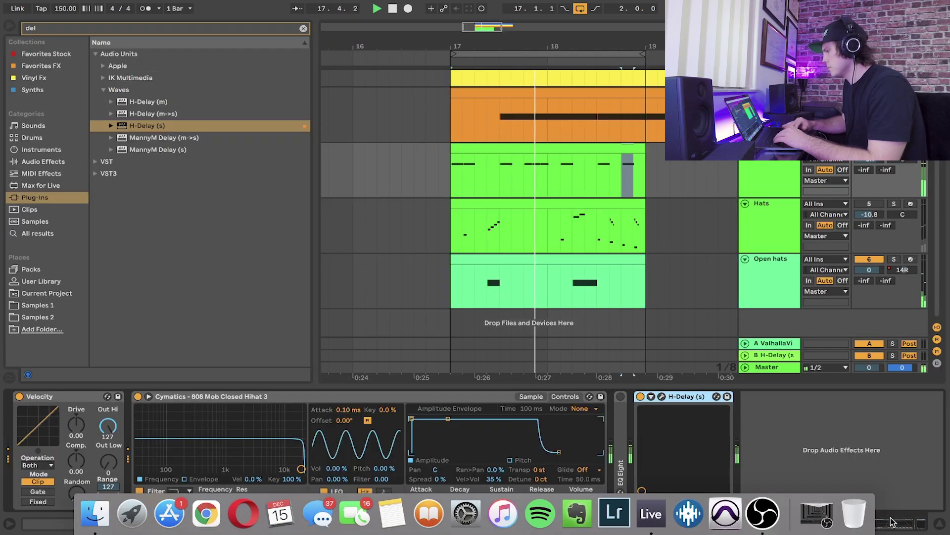
Set the dry/wet mix of the upper Hats track's H-Delay to 17 and close its plug-in window
click(662, 396)
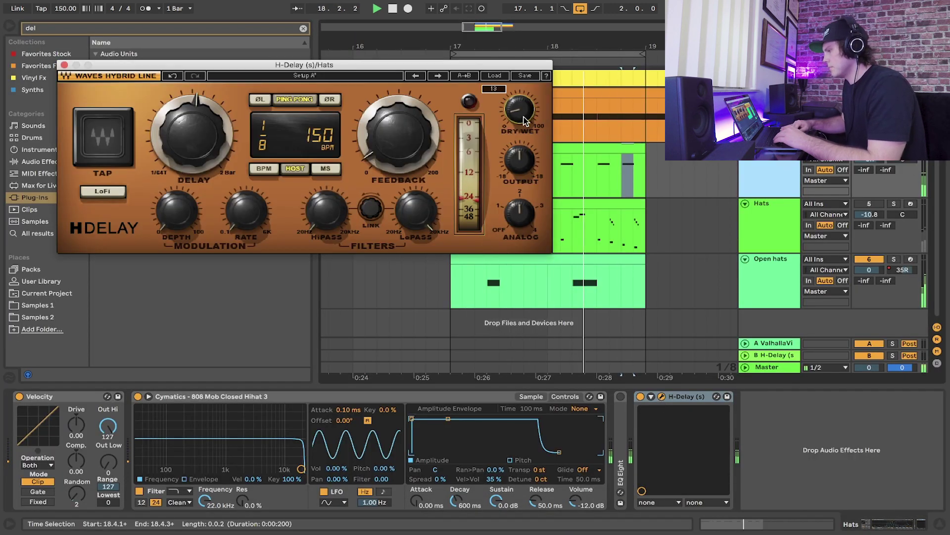
drag(526, 123, 526, 125)
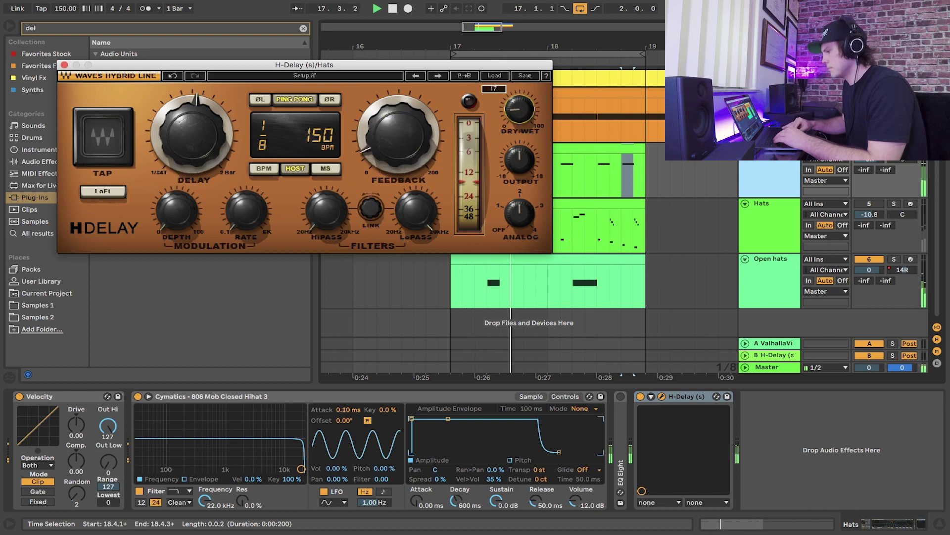
click(64, 65)
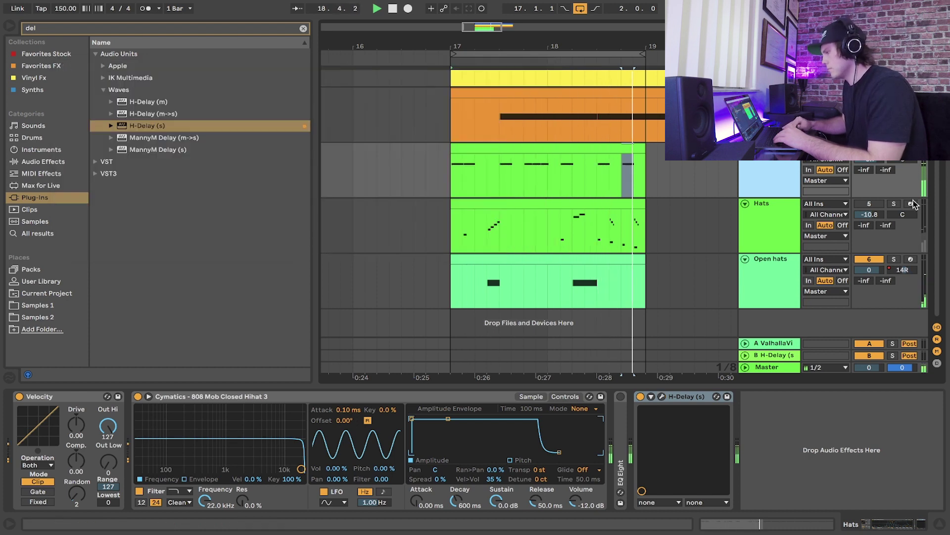
Compare the loop with the upper Hats track's H-Delay switched off and on, and set the Open hats track's volume to -7.8 dB
key(space)
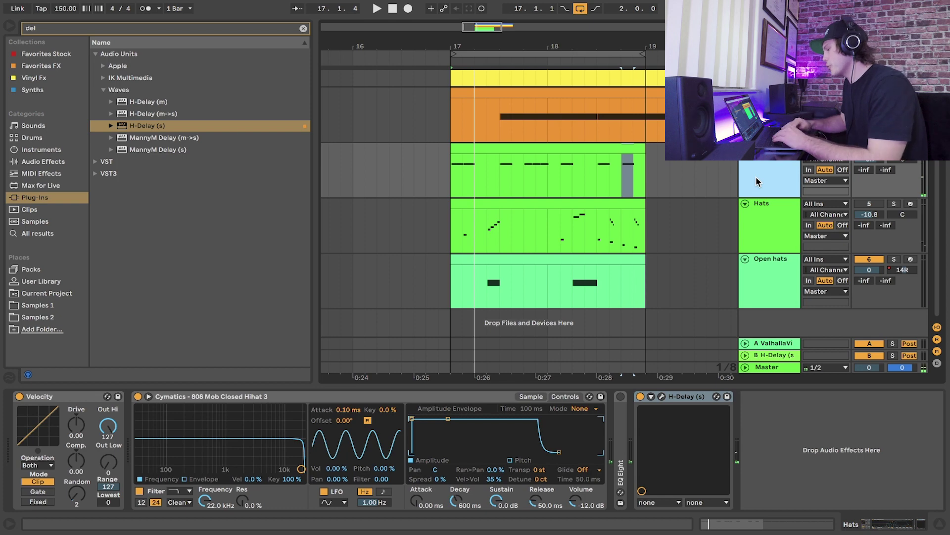
click(641, 399)
click(760, 167)
key(space)
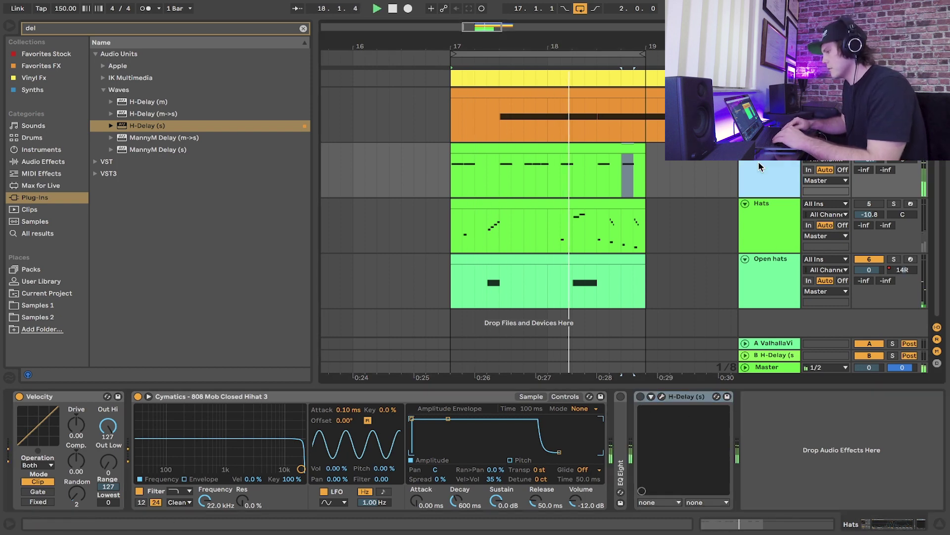
drag(869, 270, 870, 277)
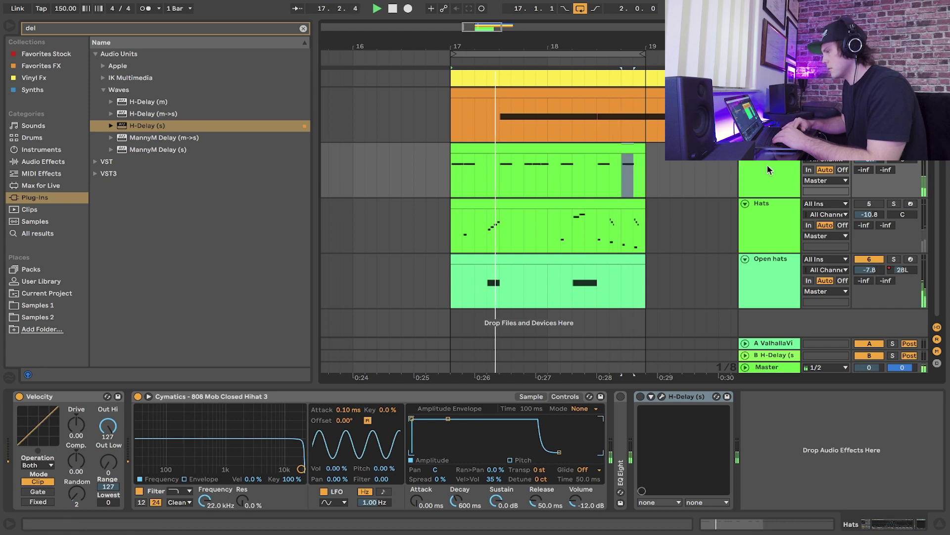
click(640, 397)
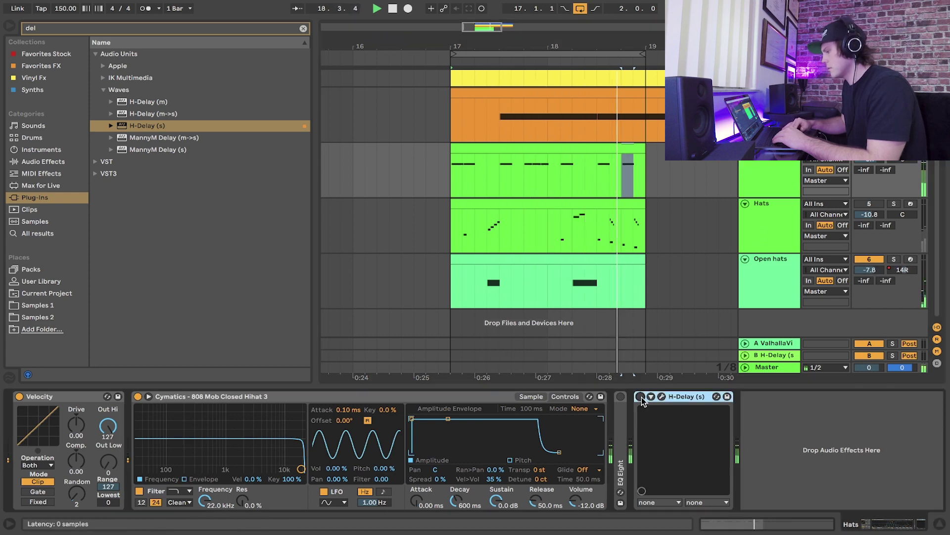